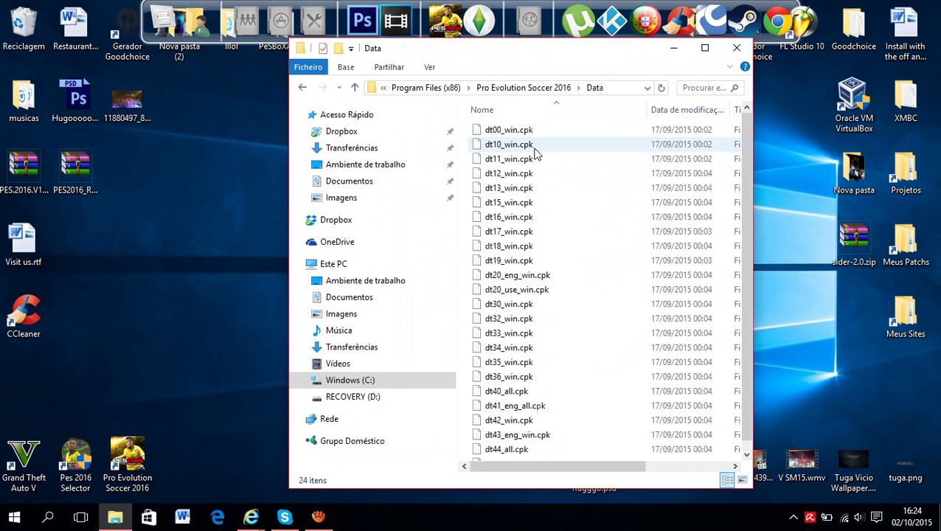
{"action": "left_click", "coordinate": [564, 231]}
{"action": "scroll", "coordinate": [565, 231], "scroll_direction": "down", "scroll_amount": 1}
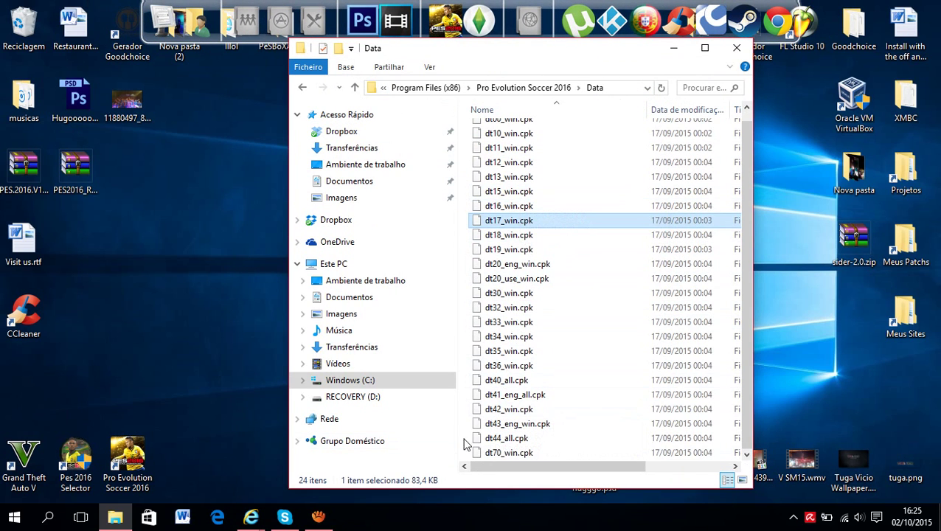
{"action": "left_click_drag", "start_coordinate": [472, 453], "coordinate": [627, 129]}
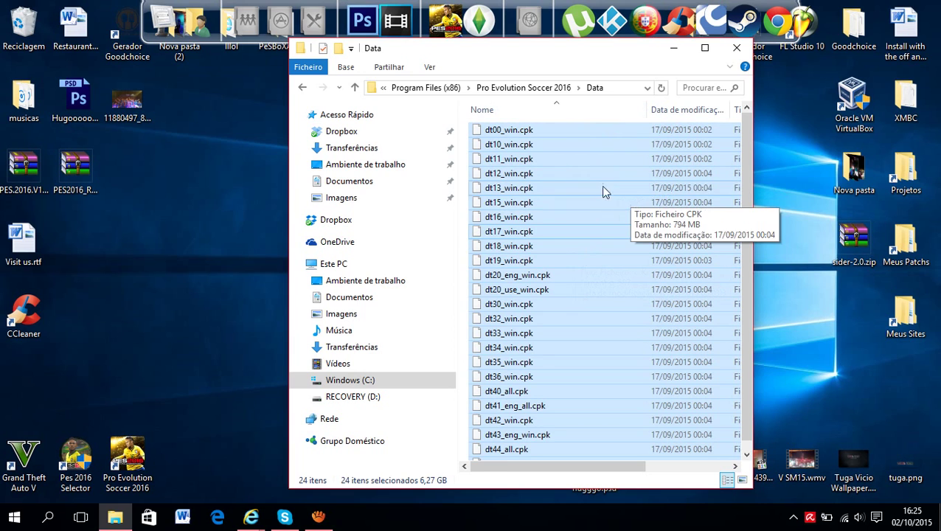
{"action": "left_click", "coordinate": [536, 177]}
Copy dt11_win.cpk from the Pro Evolution Soccer 2016 Data folder to the desktop
{"action": "left_click", "coordinate": [526, 157]}
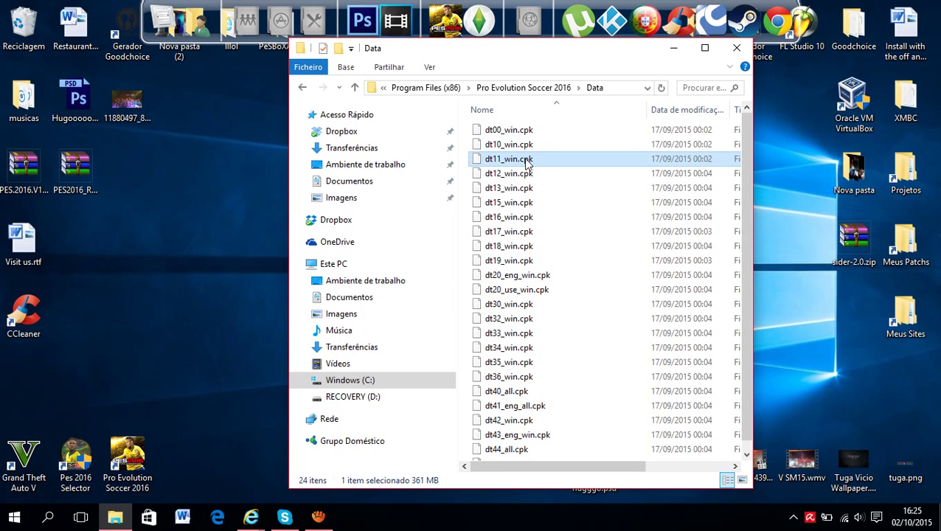
{"action": "left_click", "coordinate": [509, 146]}
{"action": "left_click", "coordinate": [511, 160]}
{"action": "left_click", "coordinate": [2, 386]}
{"action": "key", "text": "ctrl+v"}
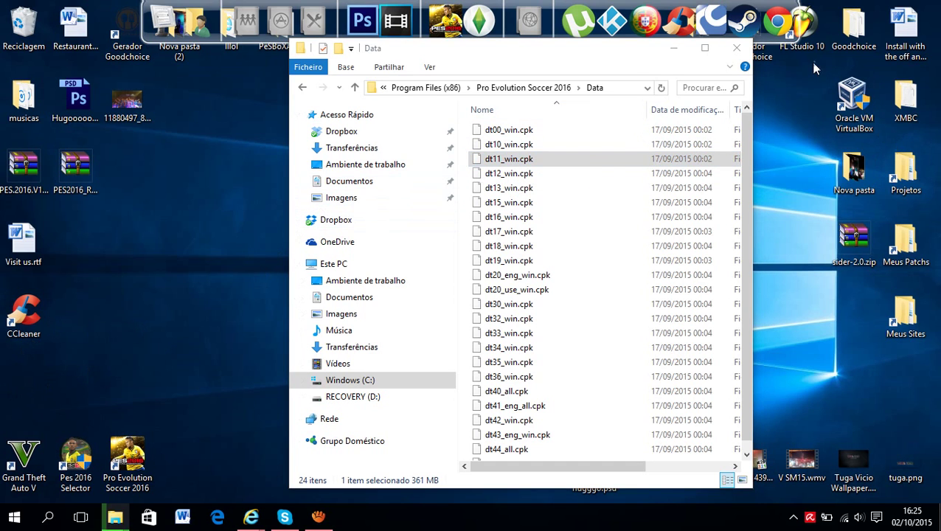
Look through the remaining .cpk files in the Data folder, from dt30_win.cpk down to dt70_win.cpk
{"action": "left_click", "coordinate": [590, 302]}
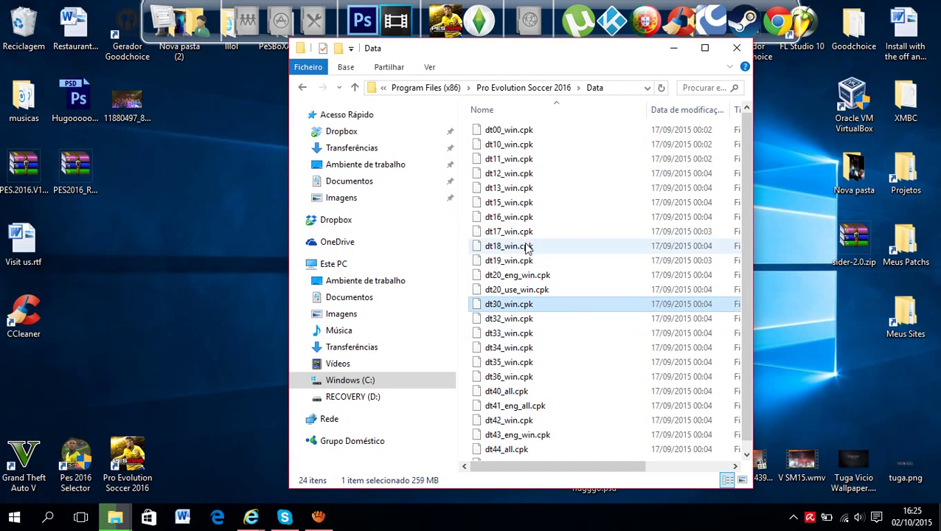
{"action": "key", "text": "Down"}
{"action": "key", "text": "Down"}
{"action": "key", "text": "Down"}
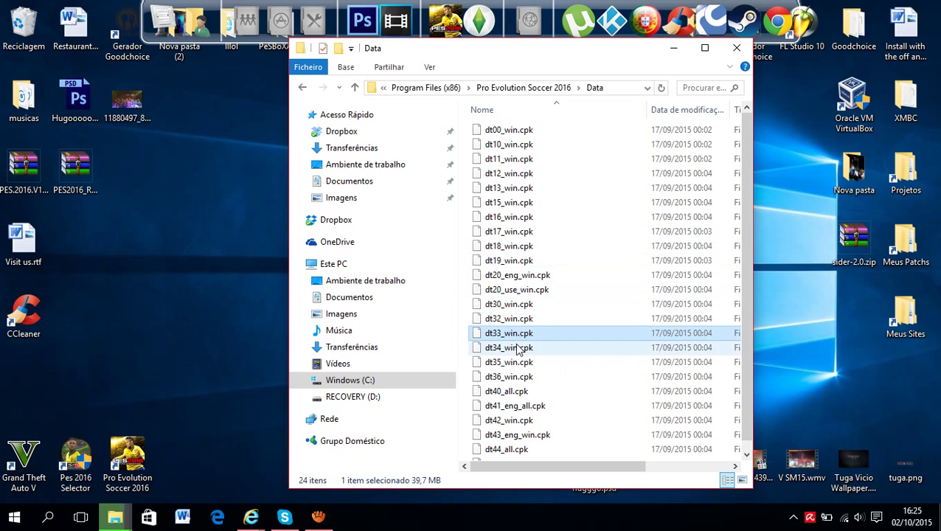
{"action": "left_click", "coordinate": [516, 373]}
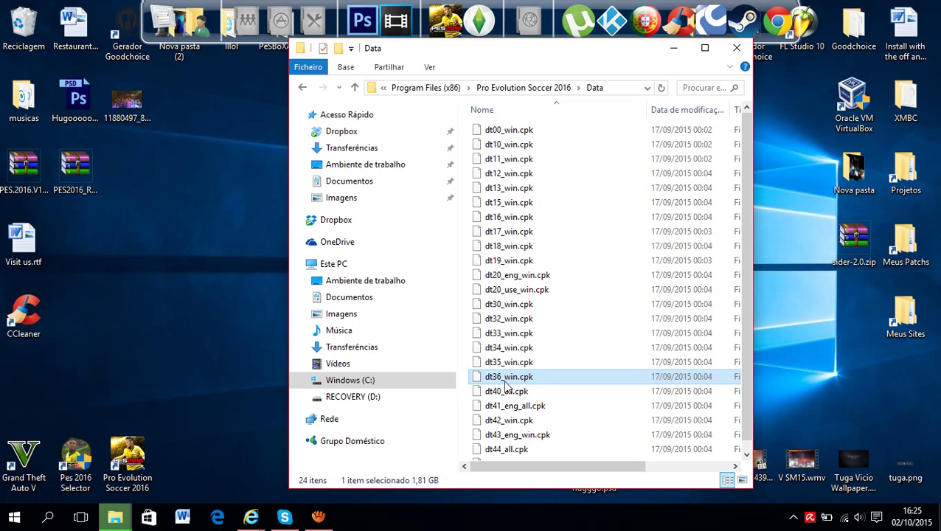
{"action": "left_click", "coordinate": [522, 396]}
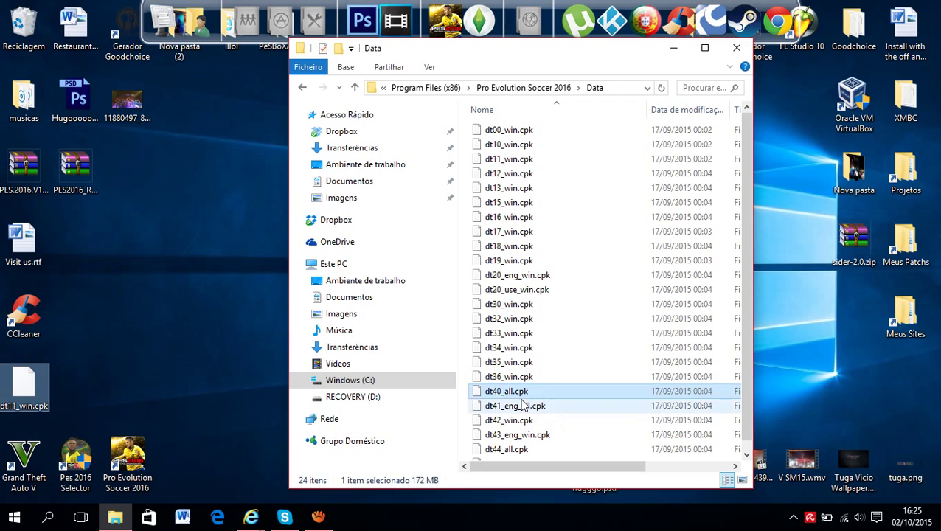
{"action": "left_click", "coordinate": [524, 407]}
{"action": "left_click", "coordinate": [525, 421]}
{"action": "left_click", "coordinate": [525, 435]}
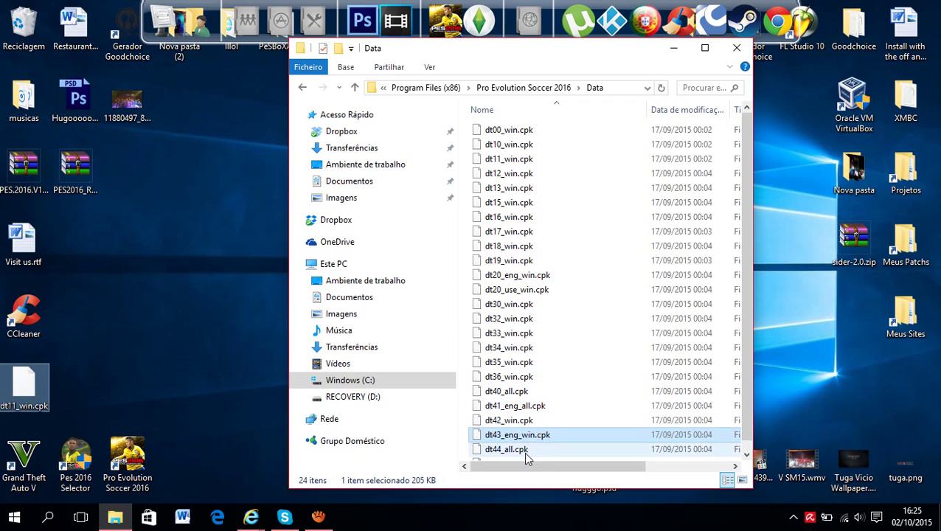
{"action": "left_click", "coordinate": [524, 450]}
{"action": "left_click", "coordinate": [529, 453]}
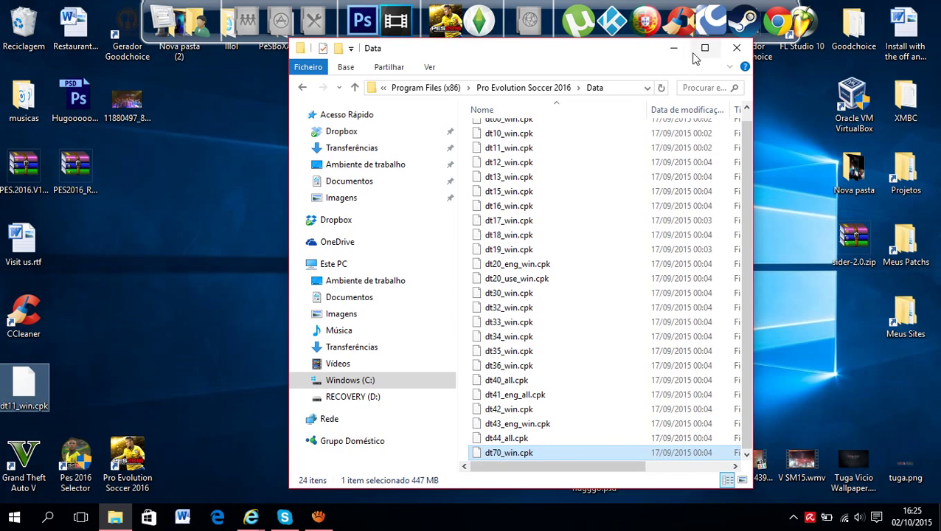
Minimize the Data folder, launch CriPackedFileMaker and load the desktop copy of dt11_win.cpk into it
{"action": "left_click", "coordinate": [672, 47]}
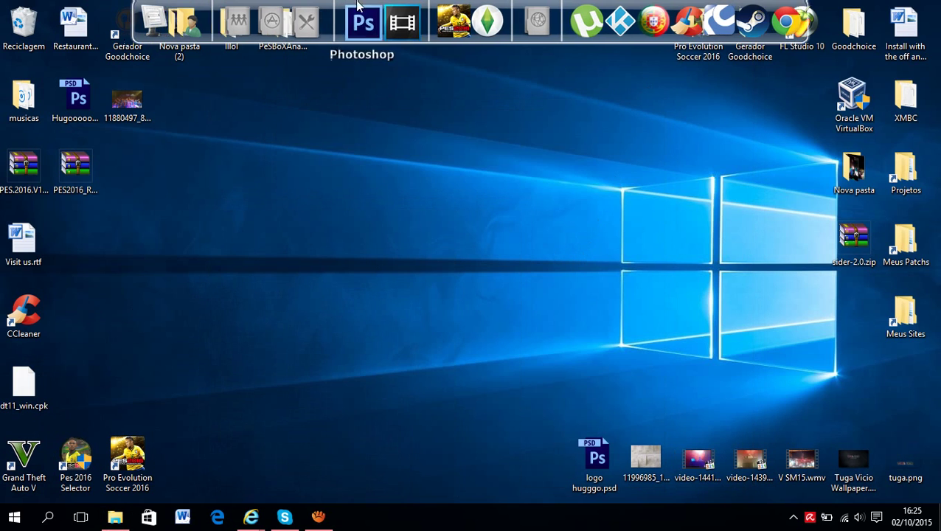
{"action": "left_click", "coordinate": [317, 22]}
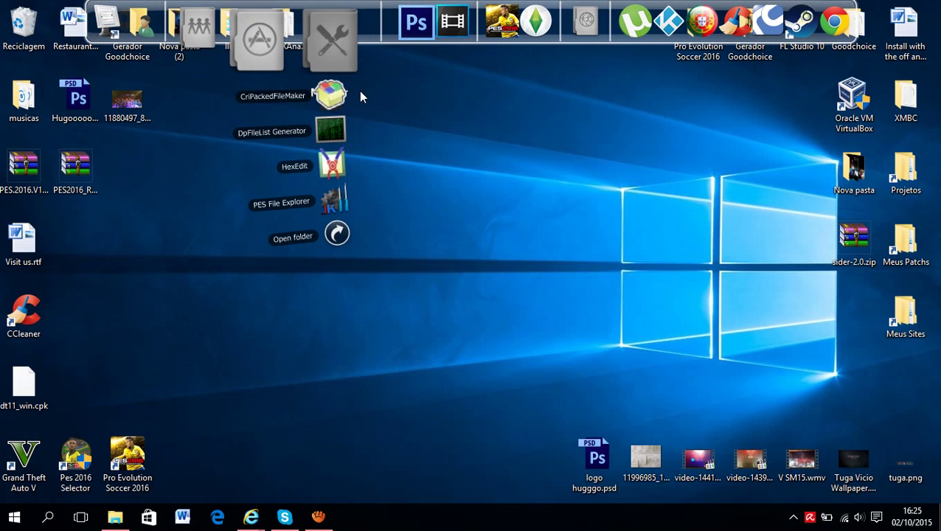
{"action": "left_click", "coordinate": [339, 96]}
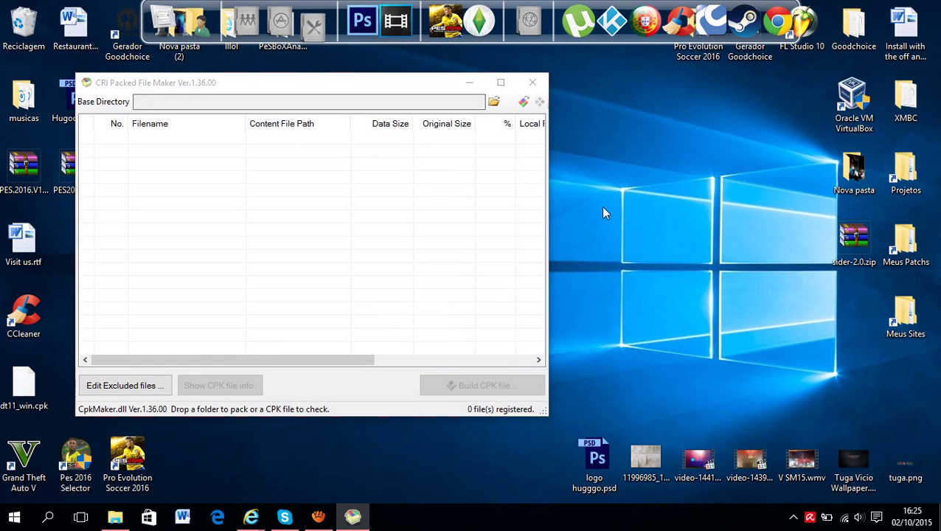
{"action": "left_click_drag", "start_coordinate": [204, 83], "coordinate": [455, 84]}
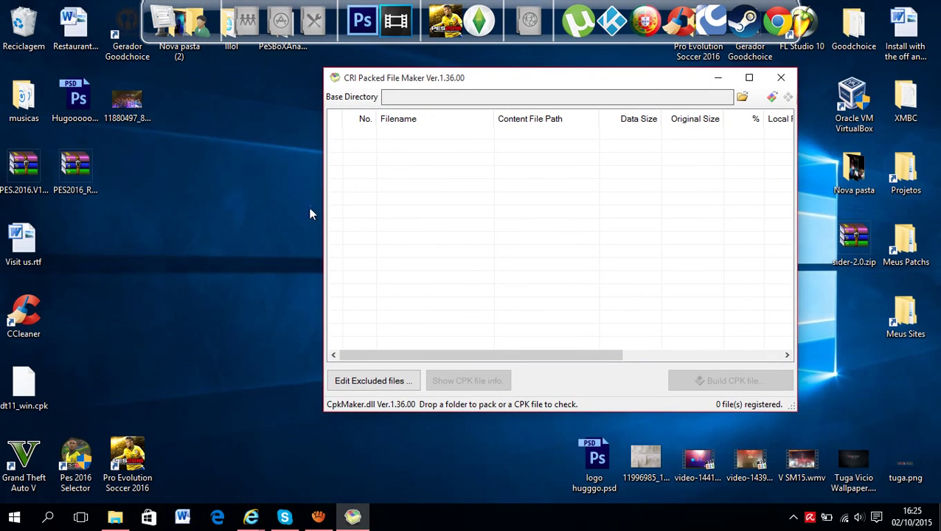
{"action": "left_click_drag", "start_coordinate": [24, 385], "coordinate": [468, 230]}
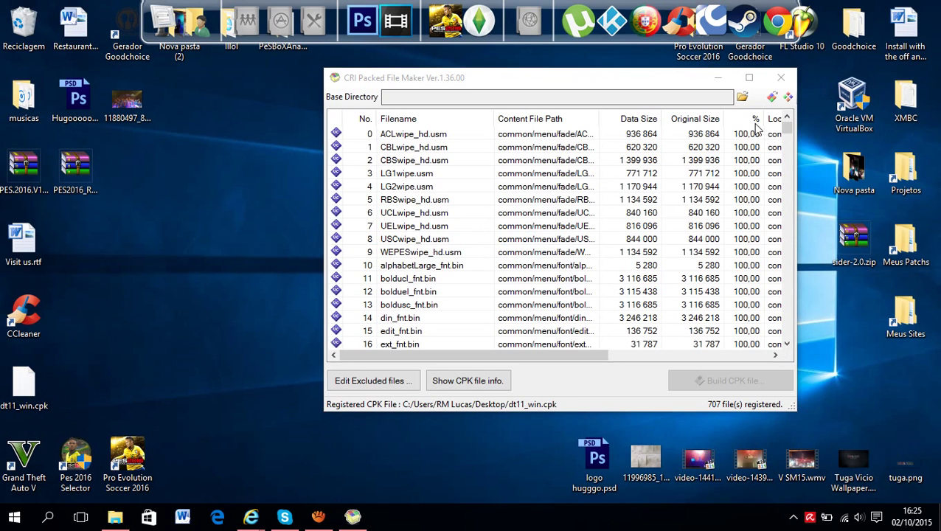
Extract the content files of dt11_win.cpk to the desktop (Ambiente de trabalho)
{"action": "left_click", "coordinate": [792, 105]}
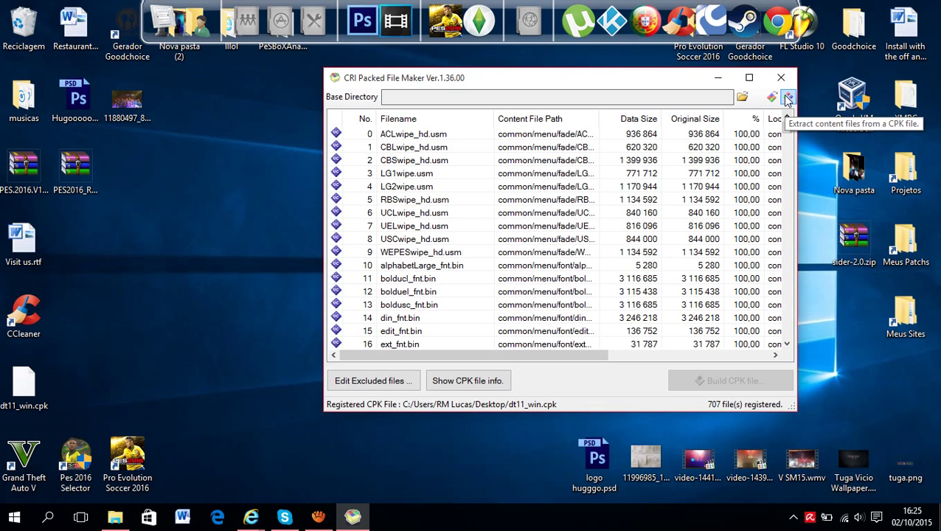
{"action": "left_click", "coordinate": [788, 98]}
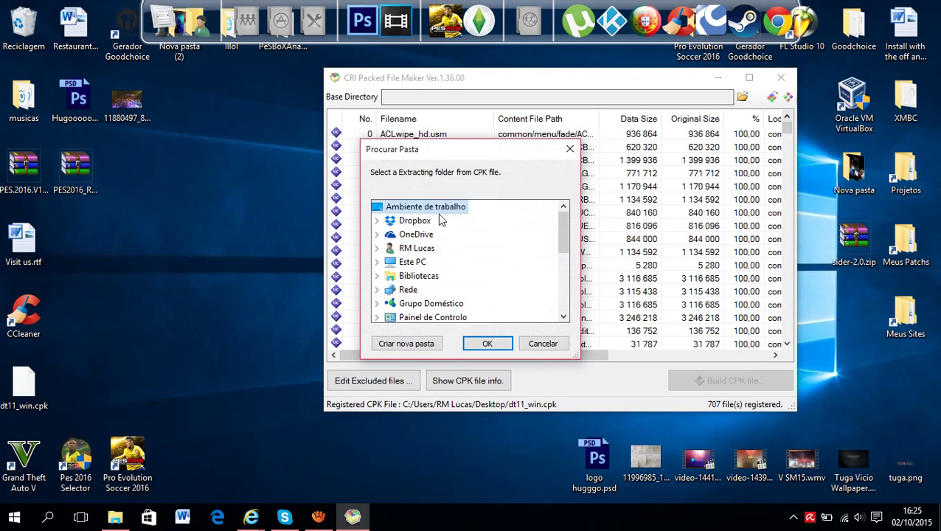
{"action": "left_click", "coordinate": [489, 345]}
{"action": "left_click", "coordinate": [464, 307]}
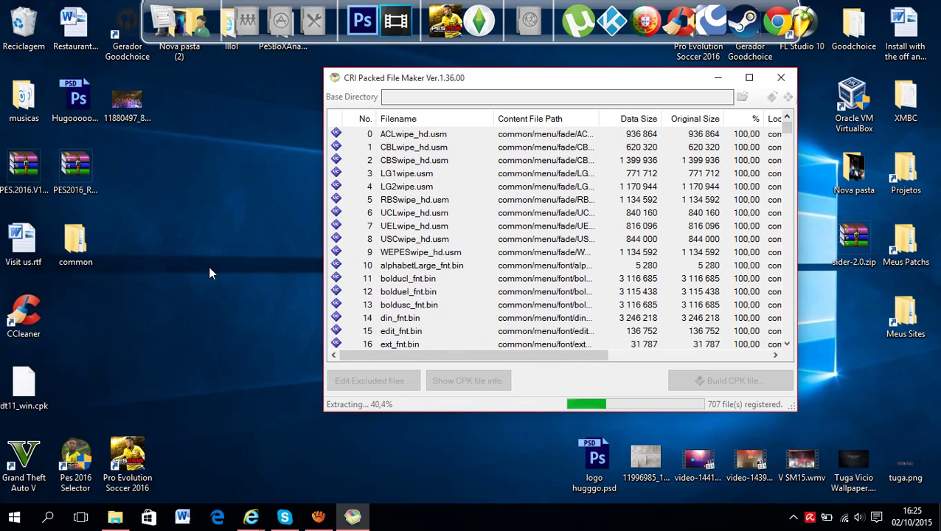
Create a new folder on the desktop and name it dt11_win, copying the name from the .cpk file
{"action": "left_click", "coordinate": [167, 256]}
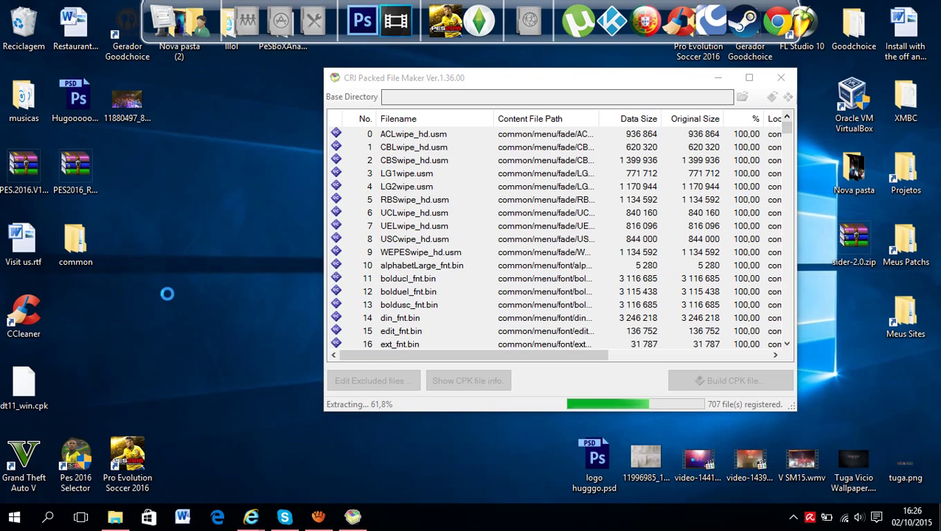
{"action": "right_click", "coordinate": [168, 259]}
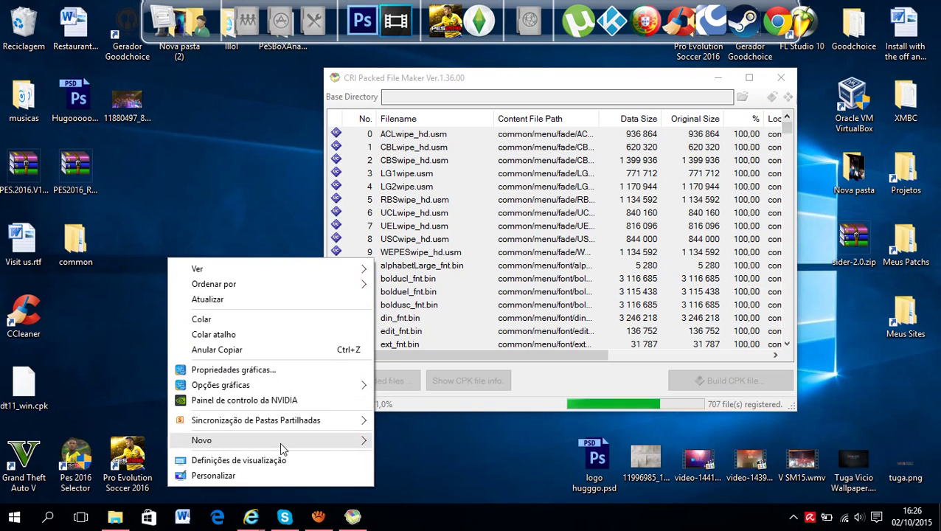
{"action": "mouse_move", "coordinate": [296, 441]}
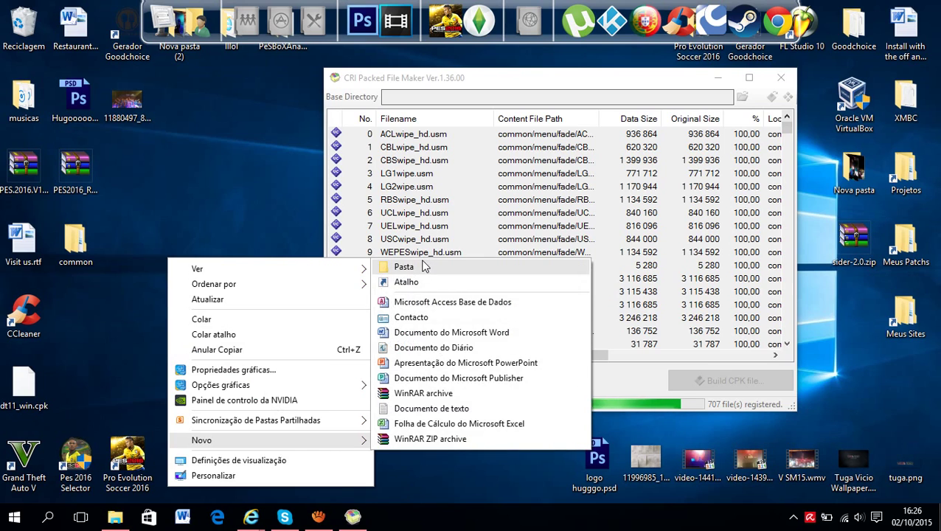
{"action": "left_click", "coordinate": [424, 266]}
{"action": "left_click", "coordinate": [48, 372]}
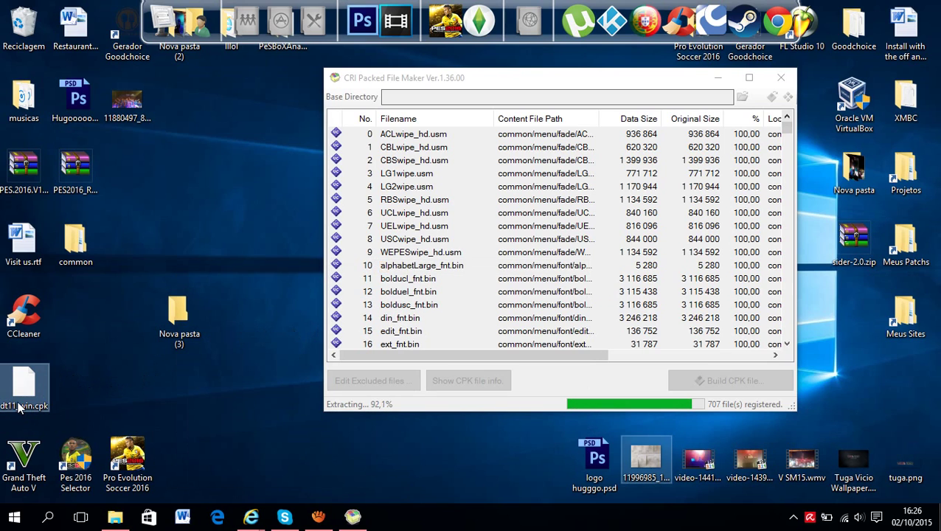
{"action": "left_click", "coordinate": [29, 404]}
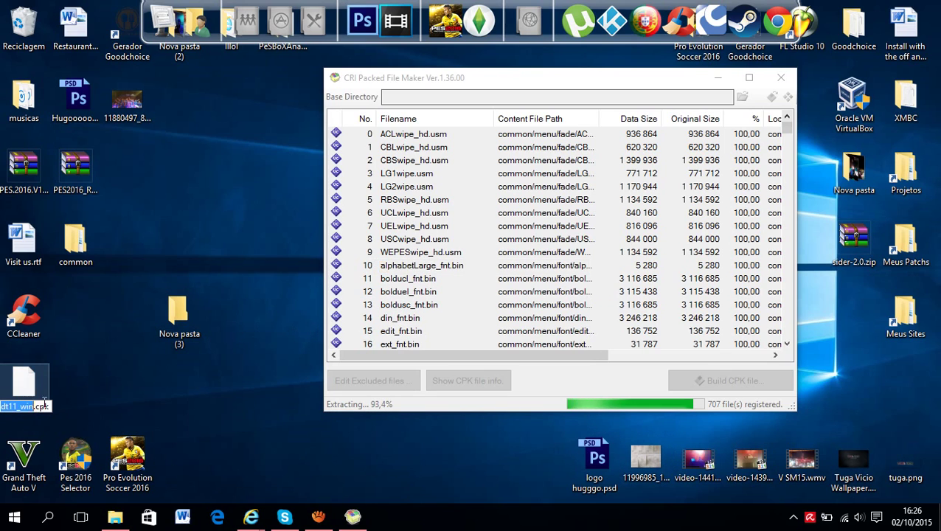
{"action": "key", "text": "ctrl+c"}
{"action": "left_click", "coordinate": [166, 344]}
{"action": "left_click", "coordinate": [168, 338]}
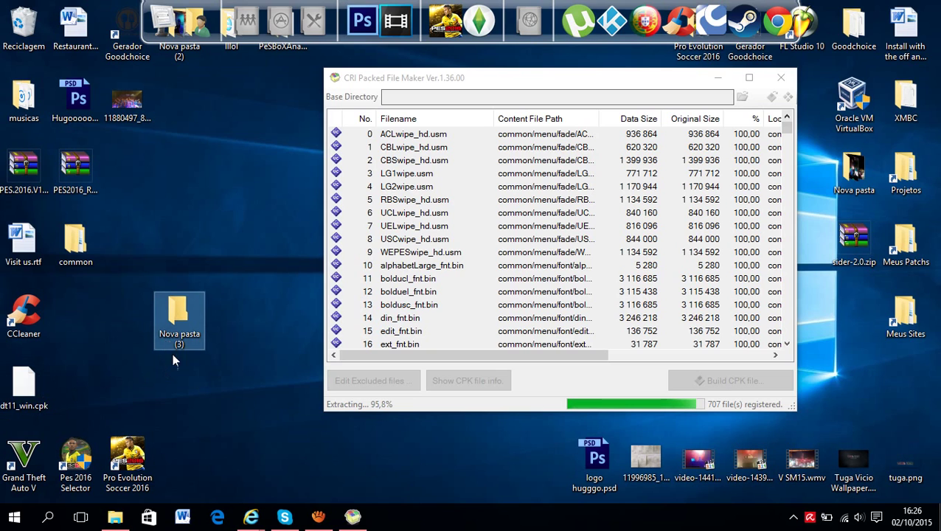
{"action": "key", "text": "ctrl+v"}
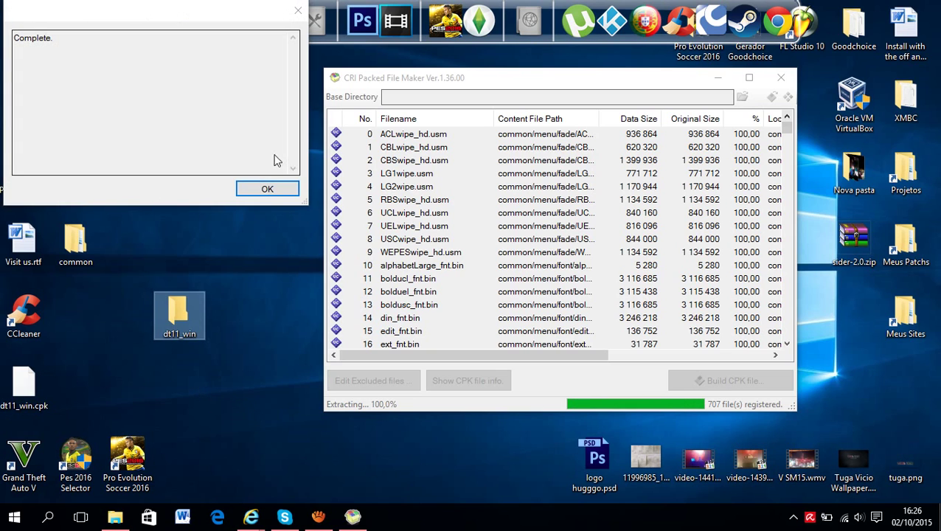
Close CRI Packed File Maker and move the extracted common folder into the dt11_win folder
{"action": "left_click", "coordinate": [265, 188]}
{"action": "left_click", "coordinate": [782, 77]}
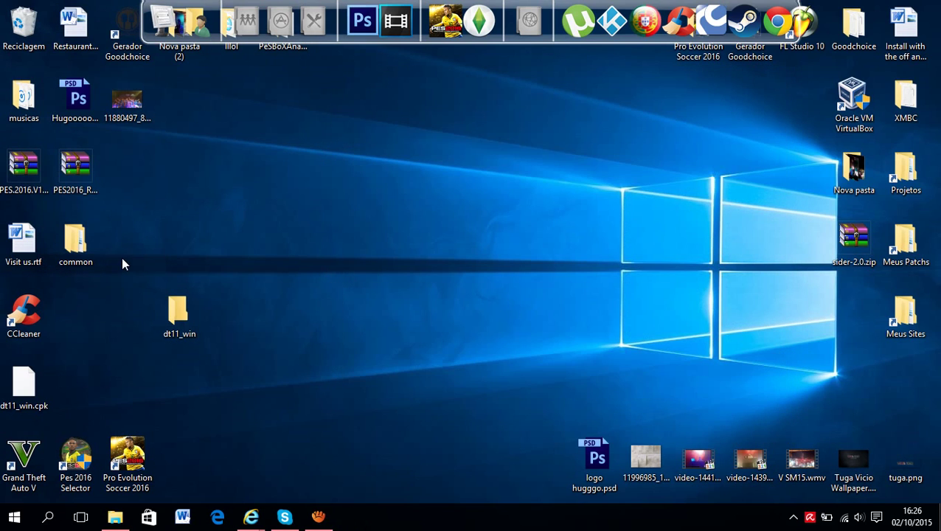
{"action": "left_click_drag", "start_coordinate": [65, 244], "coordinate": [178, 314]}
Open the avatar folder under dt11_win, common, menu, texture and select avatarDefault.dds to inspect it
{"action": "double_click", "coordinate": [179, 315]}
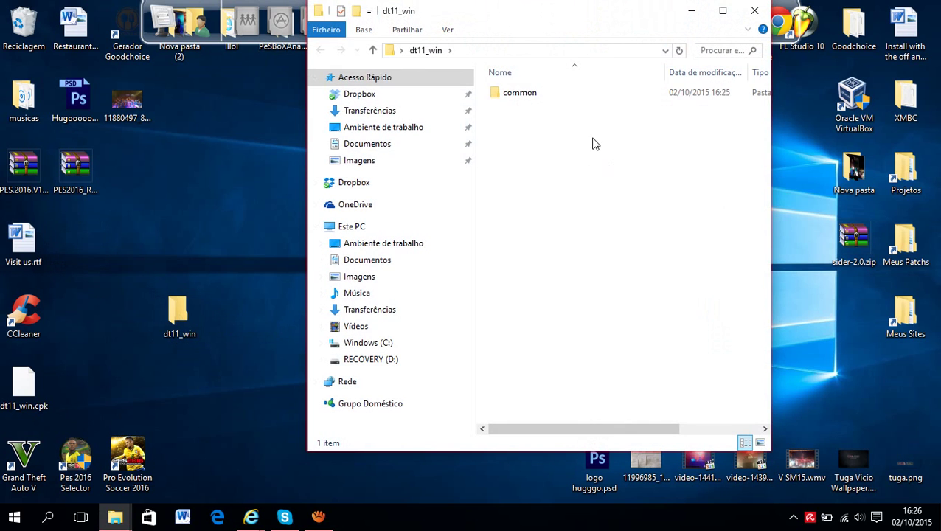
{"action": "double_click", "coordinate": [537, 99]}
{"action": "double_click", "coordinate": [537, 99]}
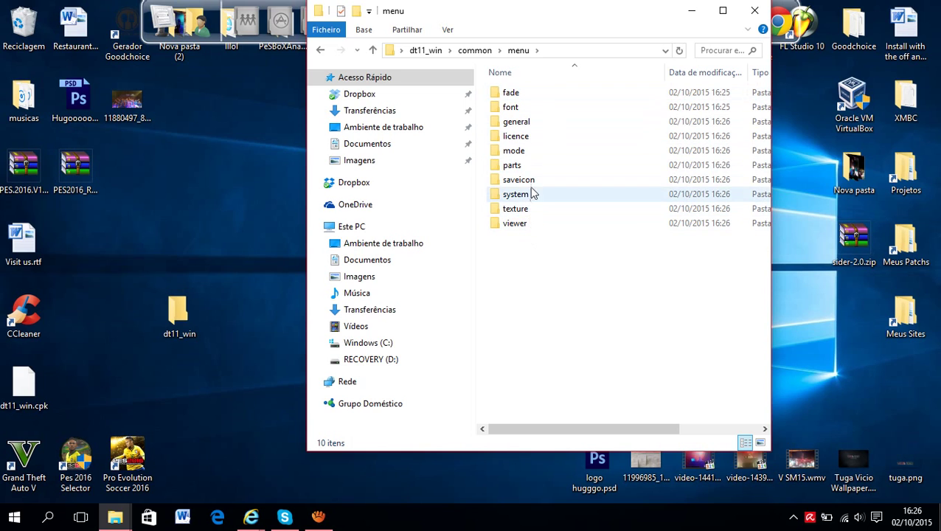
{"action": "double_click", "coordinate": [525, 207]}
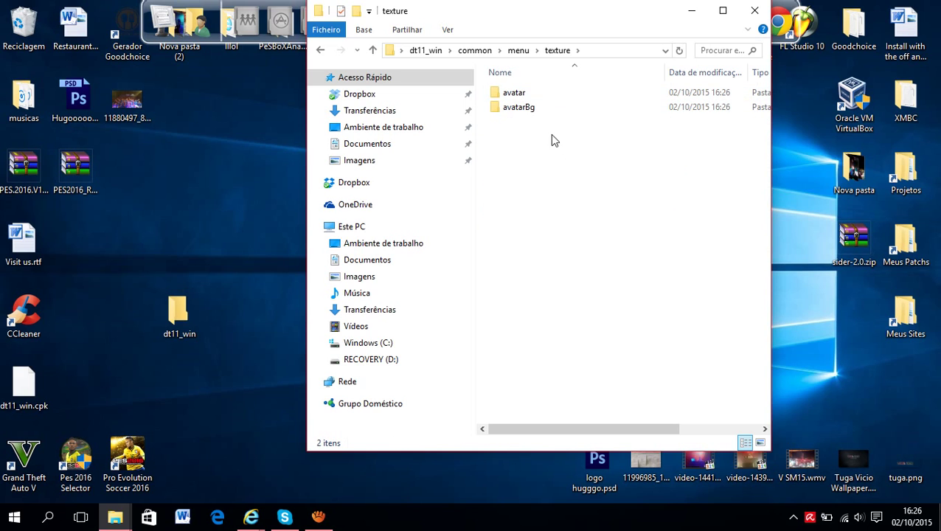
{"action": "double_click", "coordinate": [512, 96]}
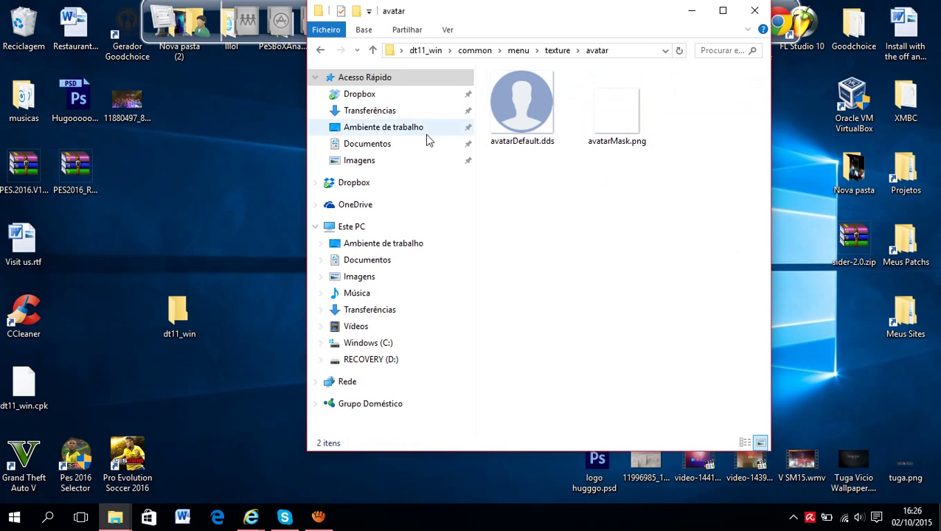
{"action": "left_click", "coordinate": [521, 143]}
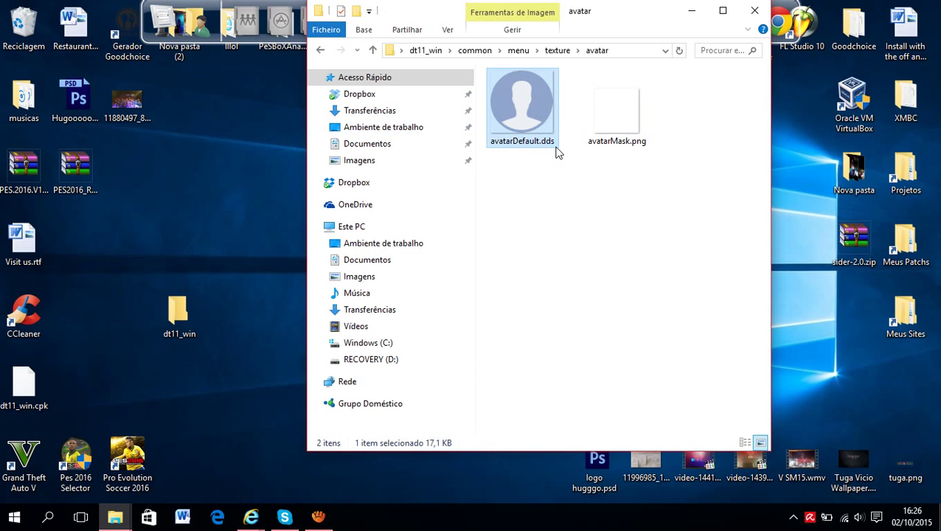
Return to the menu folder and view the save icon images in the saveicon pes subfolder
{"action": "left_click", "coordinate": [320, 51]}
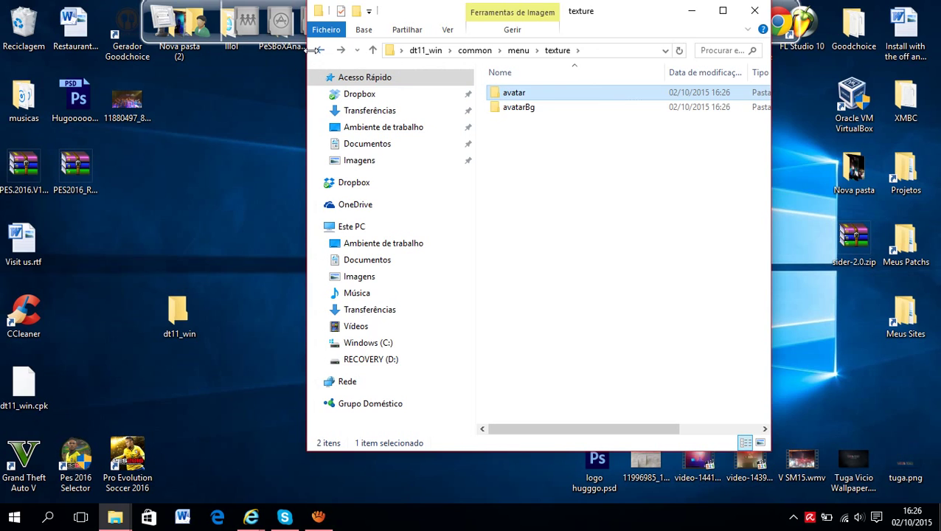
{"action": "left_click", "coordinate": [319, 50]}
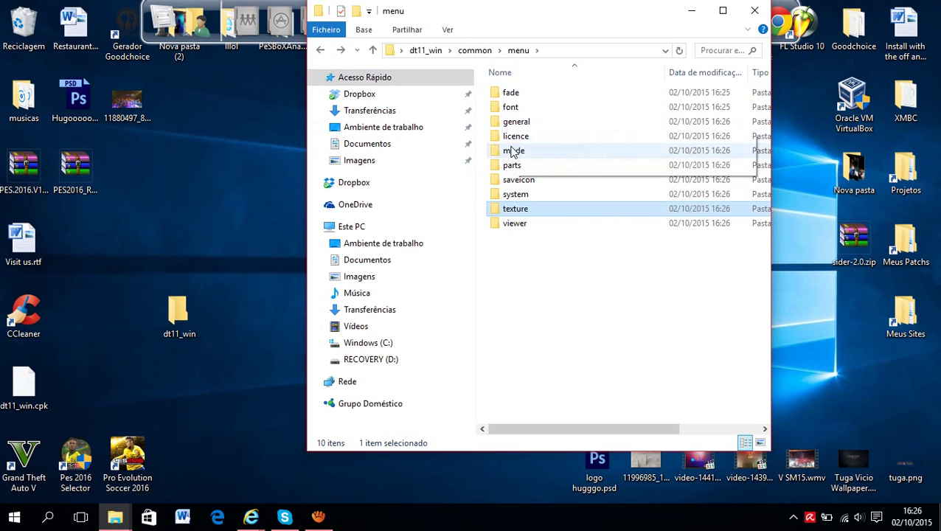
{"action": "double_click", "coordinate": [538, 180]}
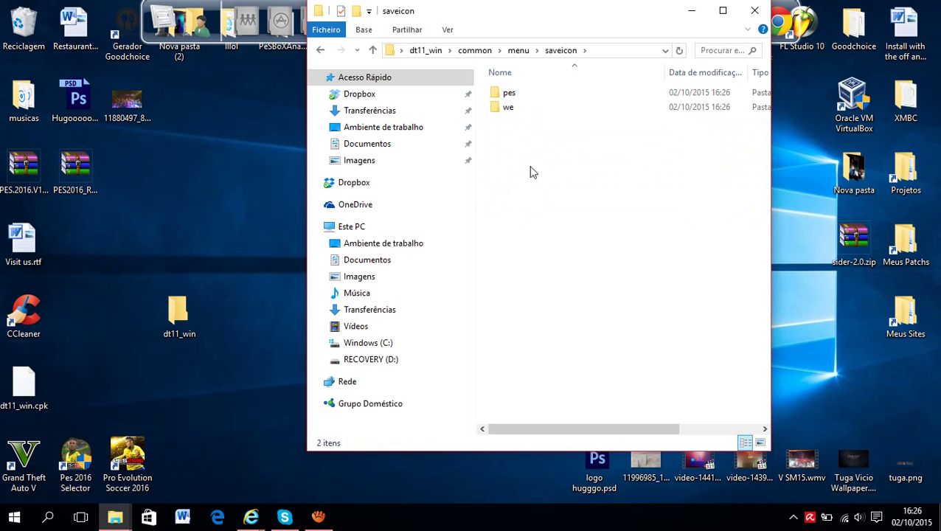
{"action": "double_click", "coordinate": [508, 93]}
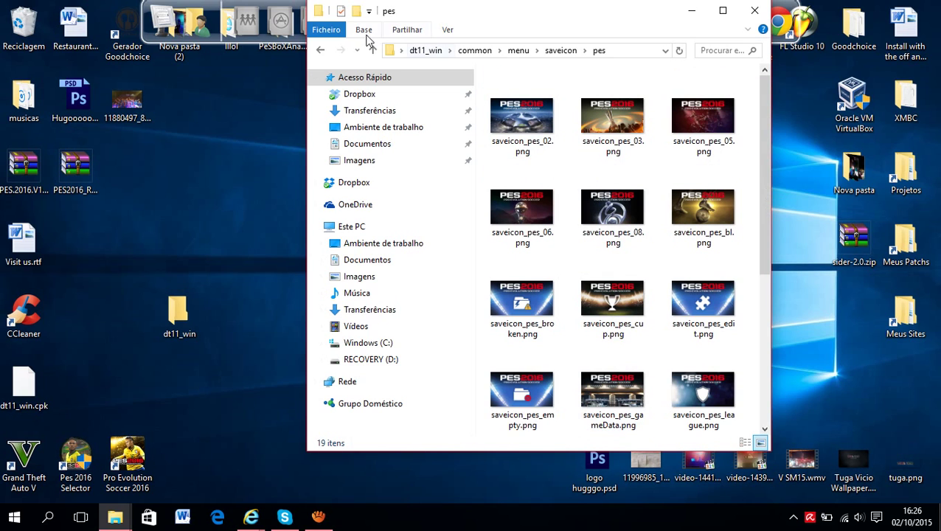
Look through the save icon images in the saveicon pes folder and view saveicon_pes_cup.png in the photo viewer
{"action": "left_click", "coordinate": [322, 50]}
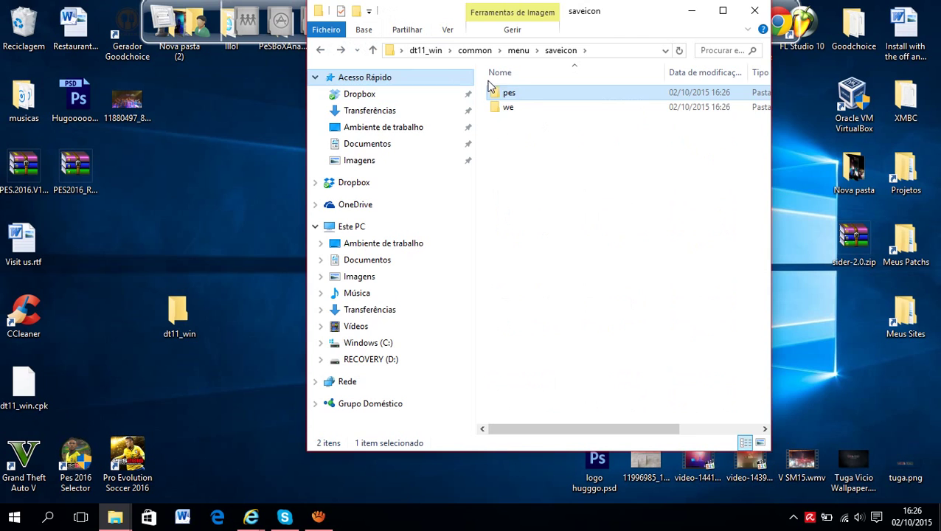
{"action": "double_click", "coordinate": [537, 94]}
{"action": "scroll", "coordinate": [708, 266], "scroll_direction": "down", "scroll_amount": 3}
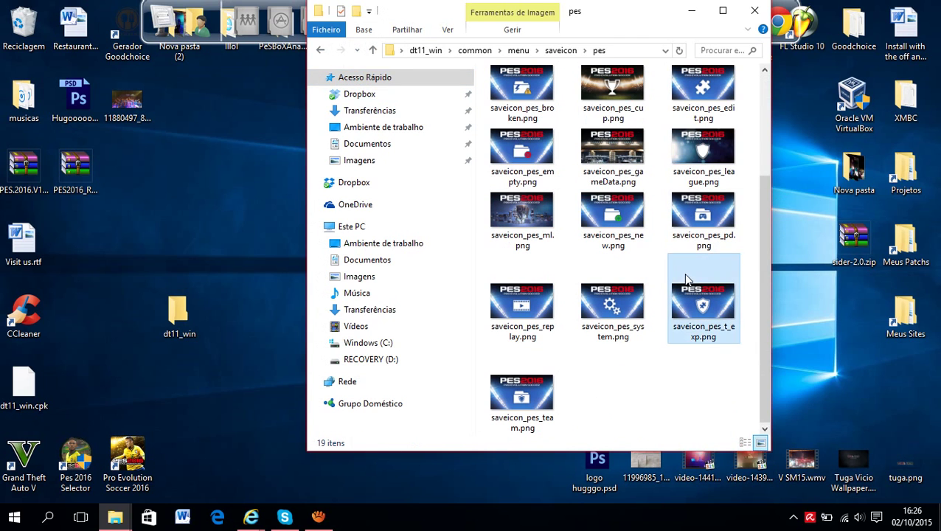
{"action": "left_click", "coordinate": [613, 302]}
{"action": "left_click", "coordinate": [522, 220]}
{"action": "left_click", "coordinate": [612, 220]}
{"action": "scroll", "coordinate": [525, 122], "scroll_direction": "up", "scroll_amount": 2}
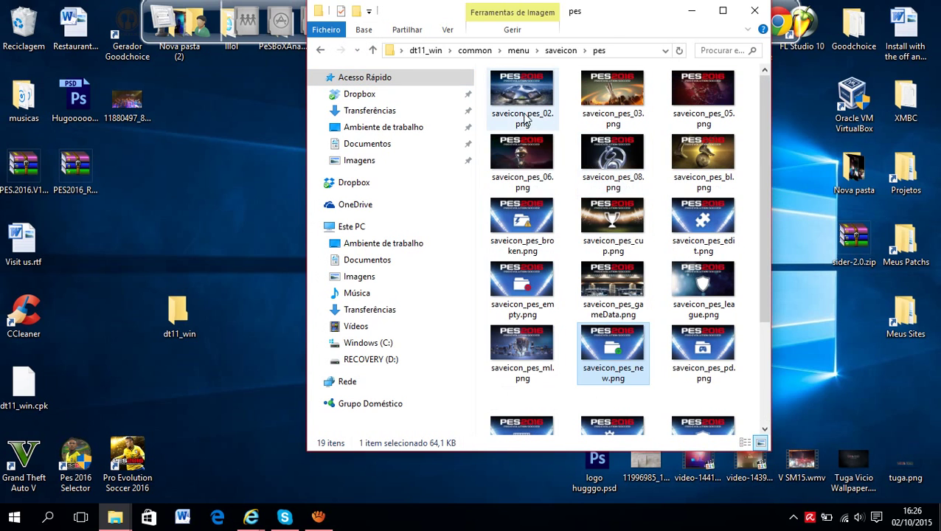
{"action": "left_click", "coordinate": [518, 88]}
{"action": "left_click", "coordinate": [612, 87]}
{"action": "left_click", "coordinate": [703, 87]}
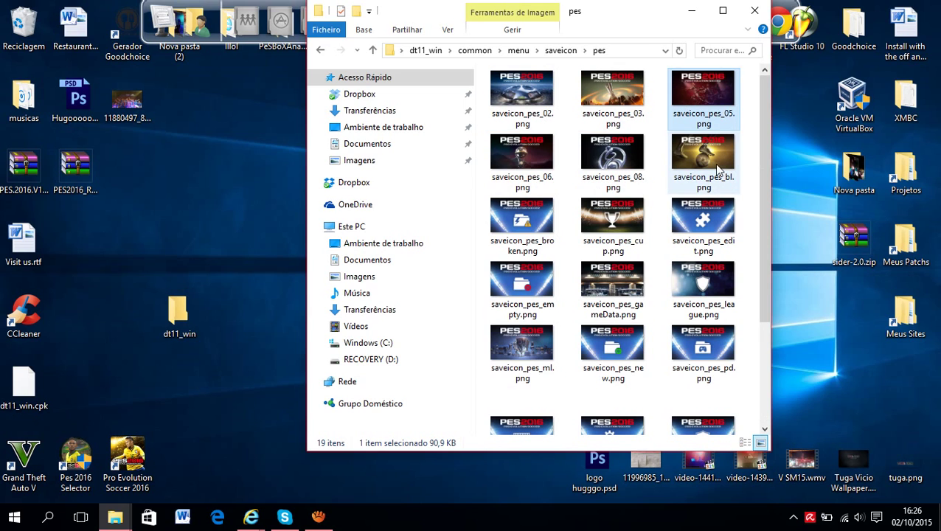
{"action": "left_click", "coordinate": [714, 163]}
{"action": "double_click", "coordinate": [613, 218]}
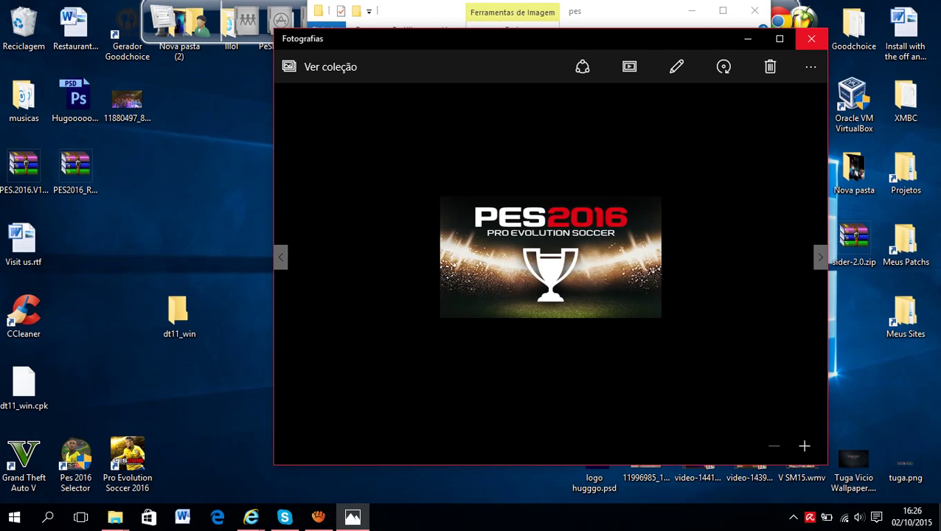
{"action": "left_click", "coordinate": [812, 38]}
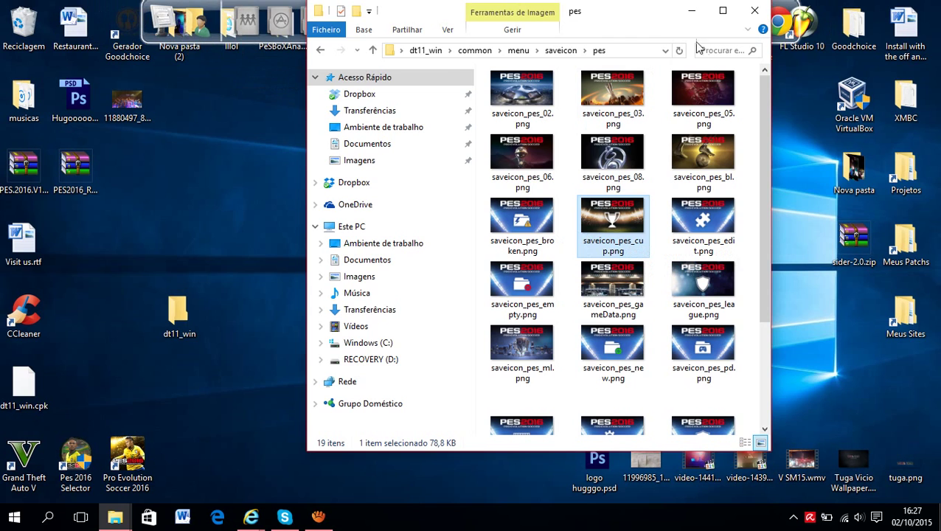
Close the pes folder window and move the dt11_win folder one place higher on the desktop
{"action": "left_click", "coordinate": [754, 10]}
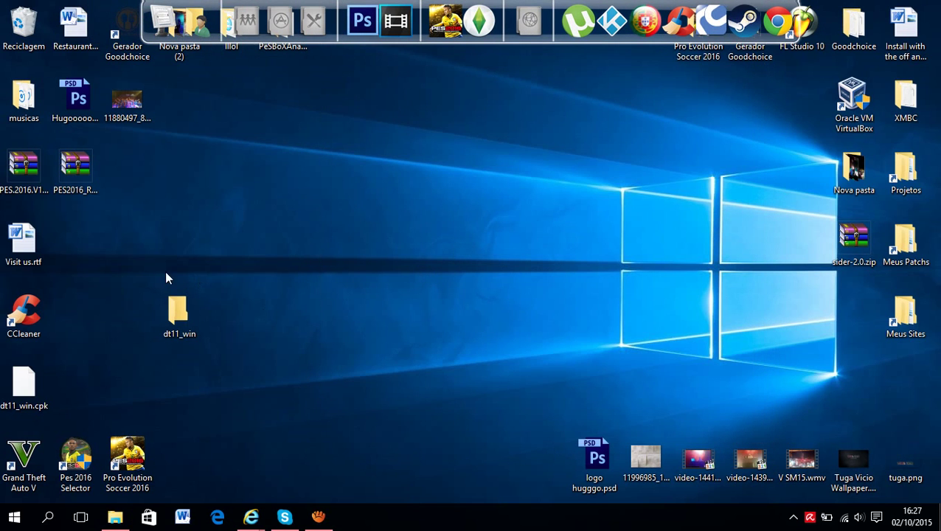
{"action": "left_click_drag", "start_coordinate": [87, 214], "coordinate": [179, 240]}
{"action": "left_click", "coordinate": [183, 251]}
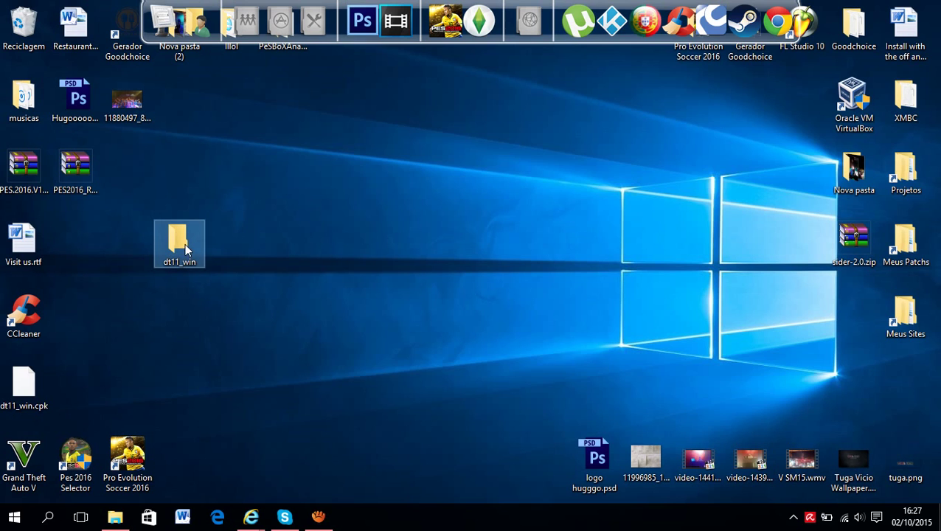
Check the folder structure inside dt11_win down to common, menu, and close the window
{"action": "double_click", "coordinate": [183, 258]}
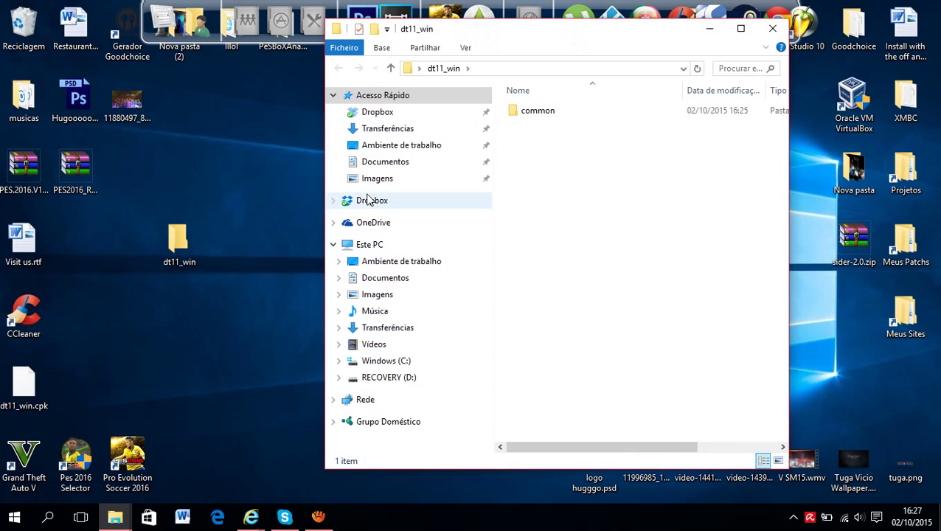
{"action": "double_click", "coordinate": [538, 111]}
{"action": "double_click", "coordinate": [548, 112]}
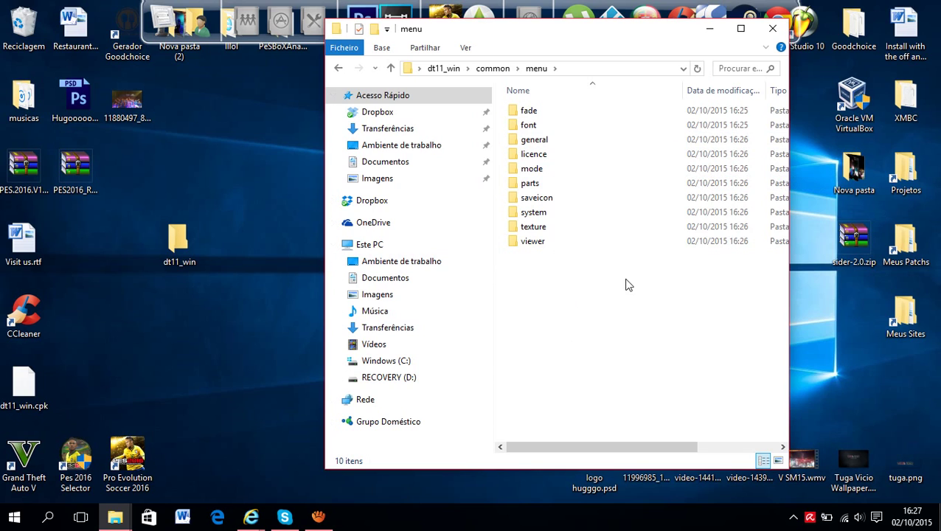
{"action": "left_click", "coordinate": [775, 30]}
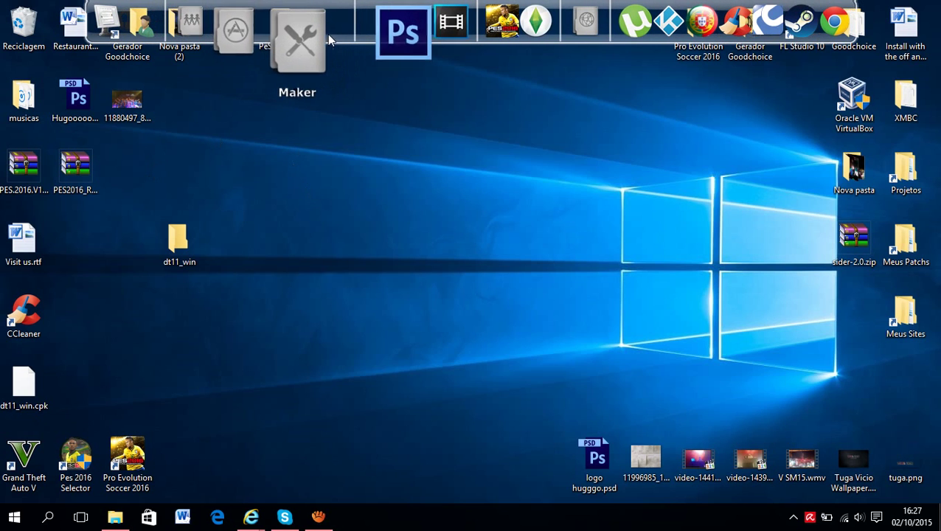
Switch to CRI Packed File Maker and load the desktop folder dt11_win as its base directory
{"action": "left_click", "coordinate": [314, 68]}
{"action": "left_click", "coordinate": [306, 99]}
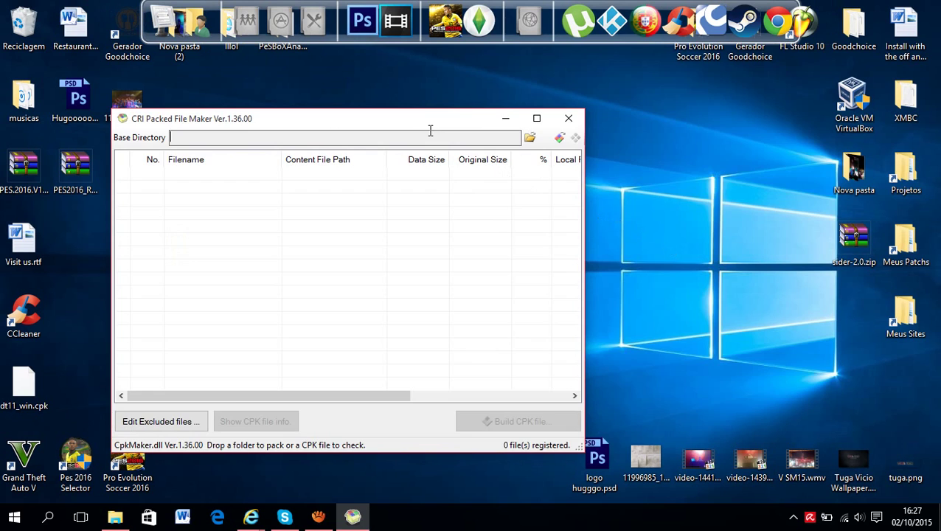
{"action": "left_click_drag", "start_coordinate": [431, 118], "coordinate": [679, 74]}
{"action": "left_click", "coordinate": [178, 237]}
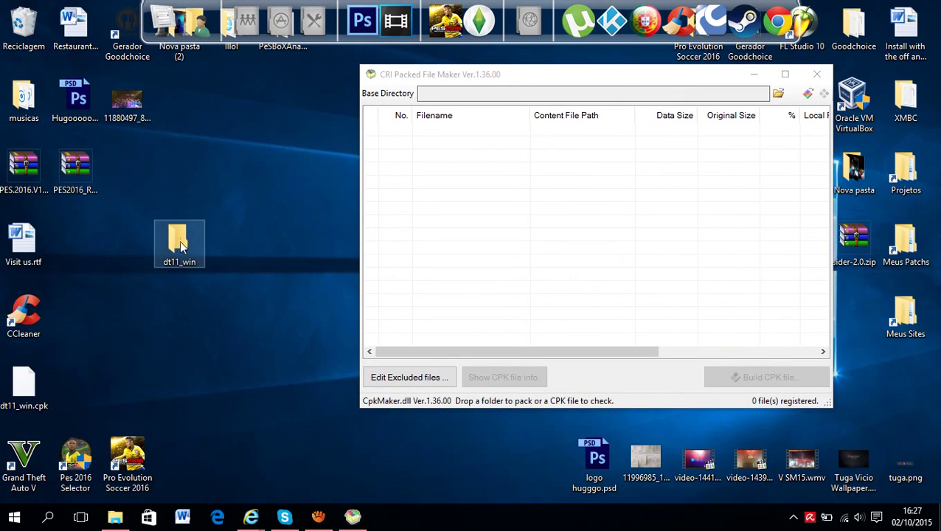
{"action": "left_click_drag", "start_coordinate": [515, 239], "coordinate": [517, 239]}
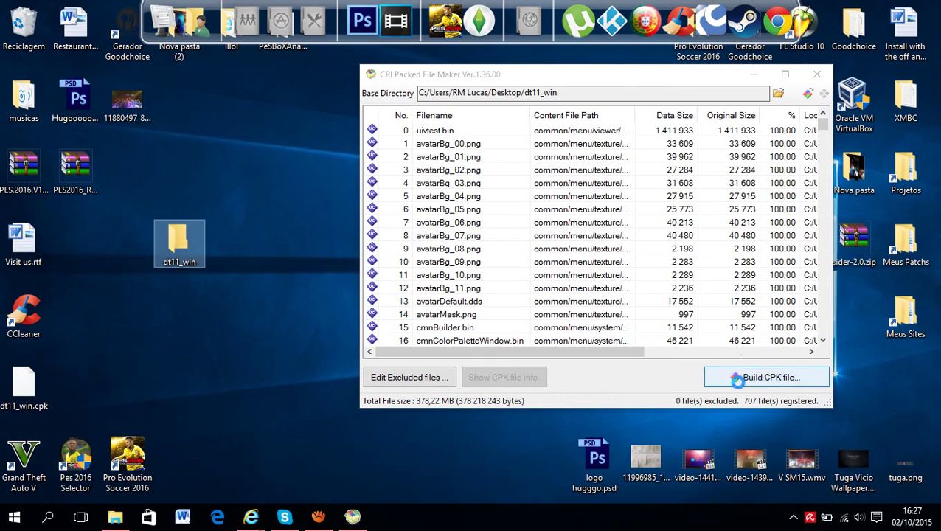
Build dt11_win.cpk on the desktop from the loaded folder in Filename mode, uncompressed, with a data alignment of 2048, and dismiss the completion report
{"action": "left_click", "coordinate": [750, 381]}
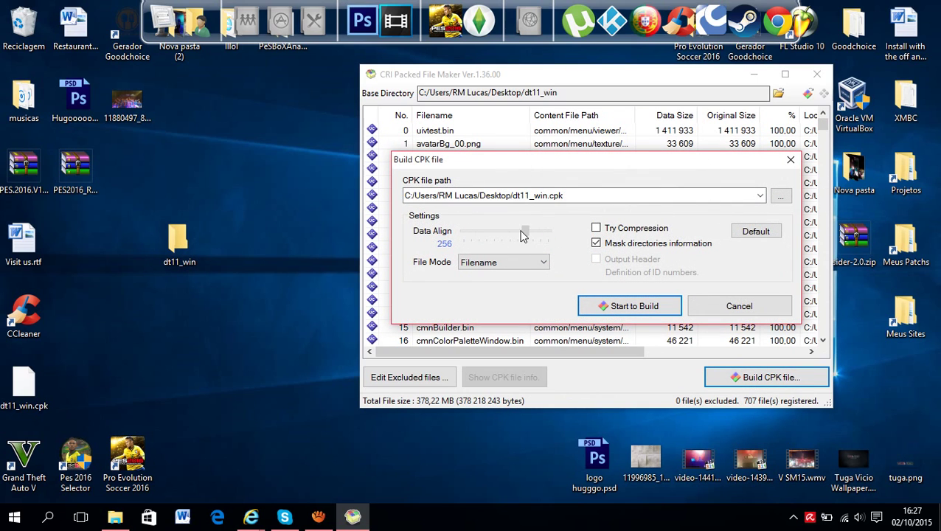
{"action": "left_click", "coordinate": [630, 305]}
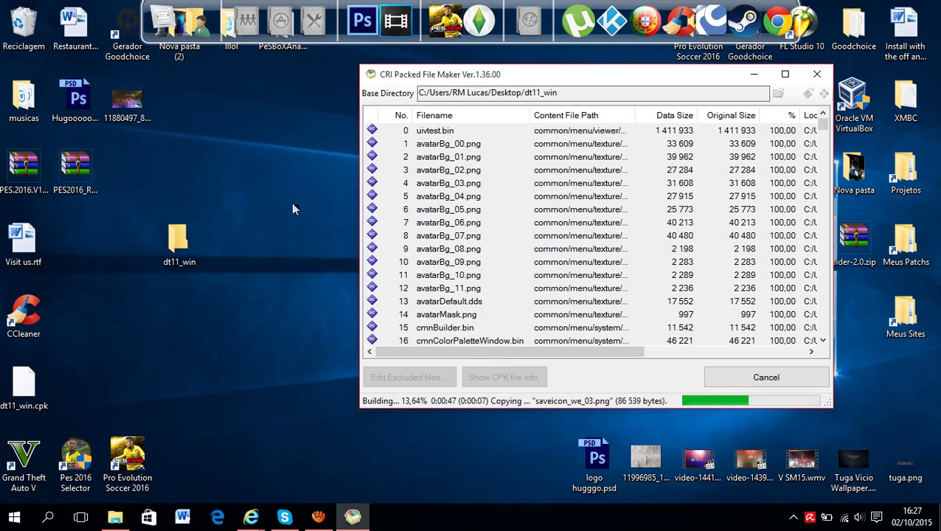
{"action": "left_click", "coordinate": [39, 391]}
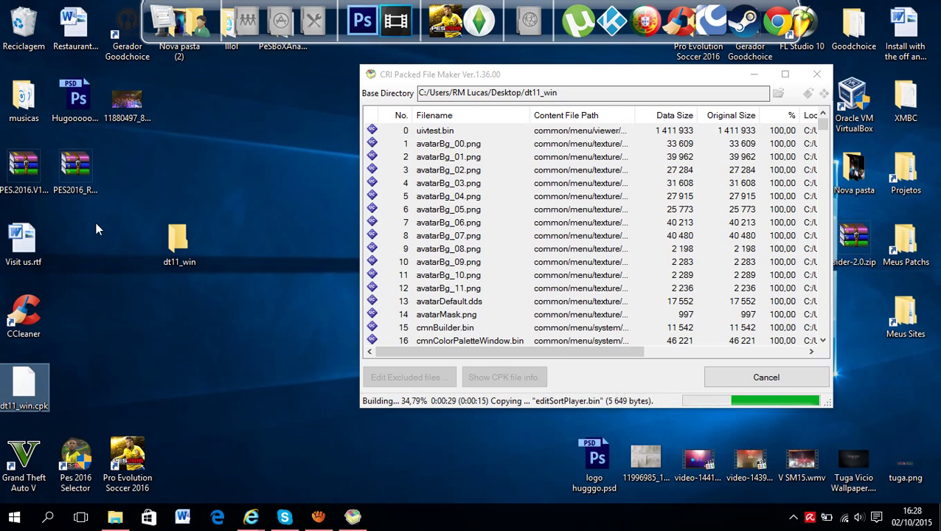
{"action": "left_click", "coordinate": [173, 237]}
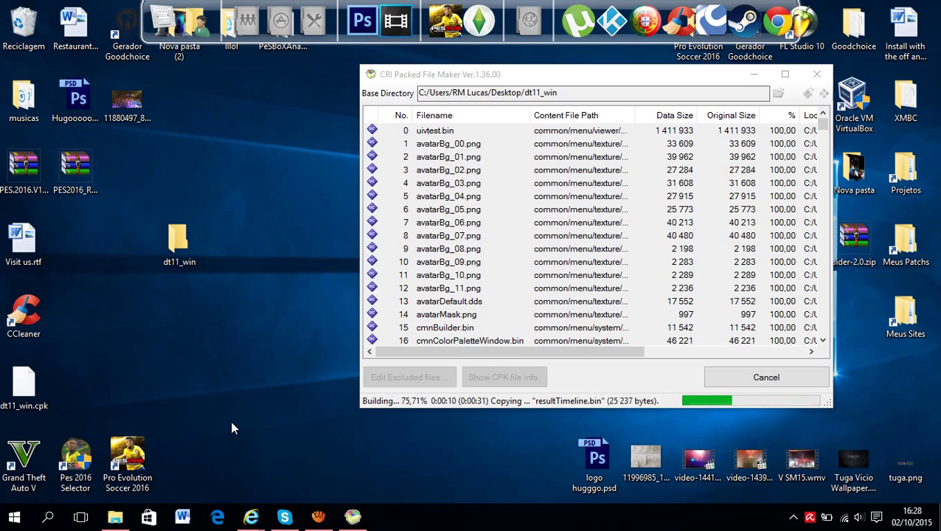
{"action": "left_click", "coordinate": [115, 517]}
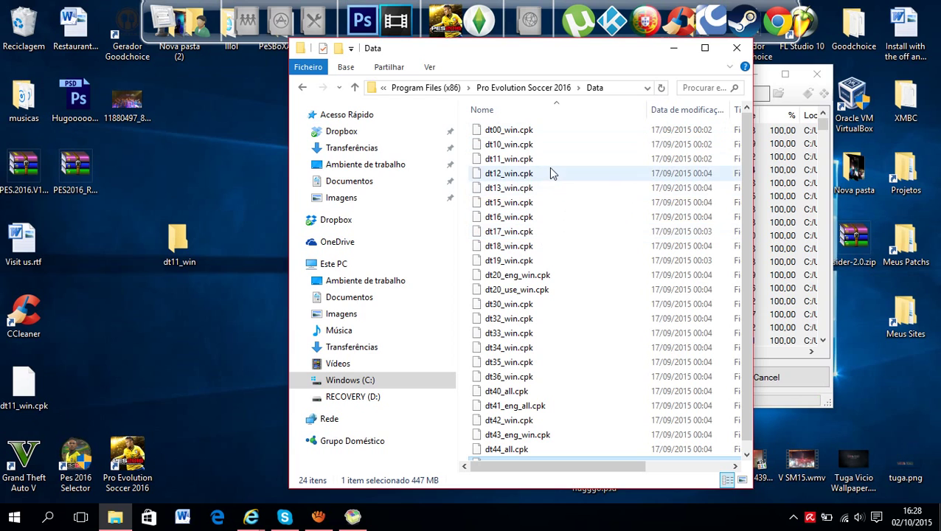
{"action": "left_click", "coordinate": [674, 48]}
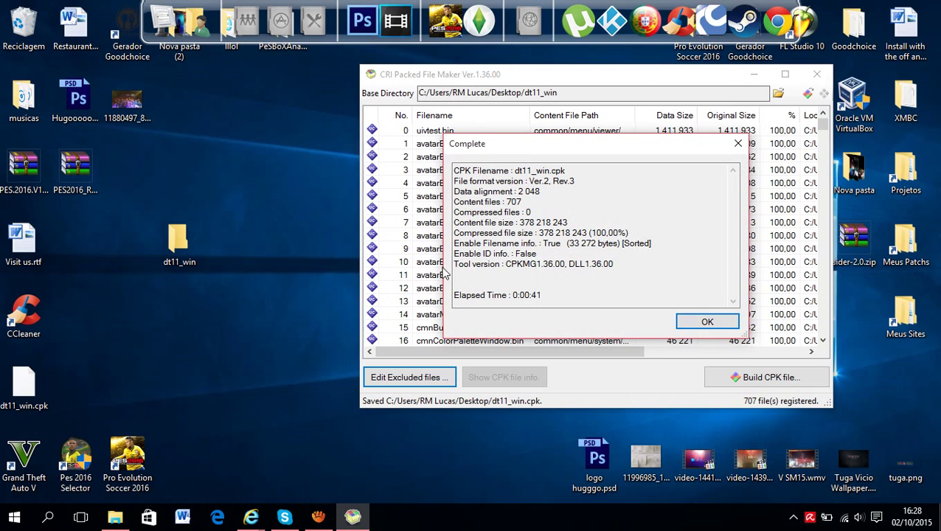
{"action": "left_click", "coordinate": [707, 321]}
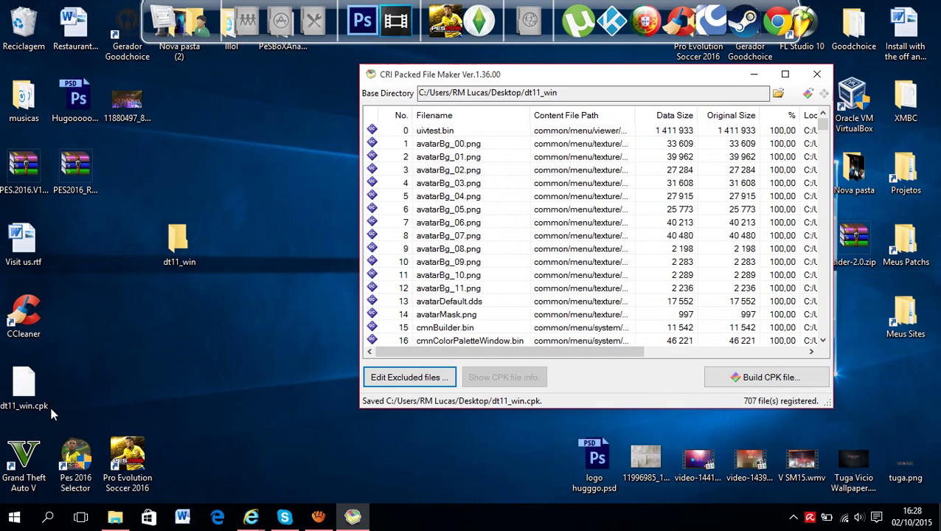
Set dt11_win.cpk apart on the desktop and check its creation and modification times in the file properties
{"action": "left_click_drag", "start_coordinate": [17, 402], "coordinate": [119, 405]}
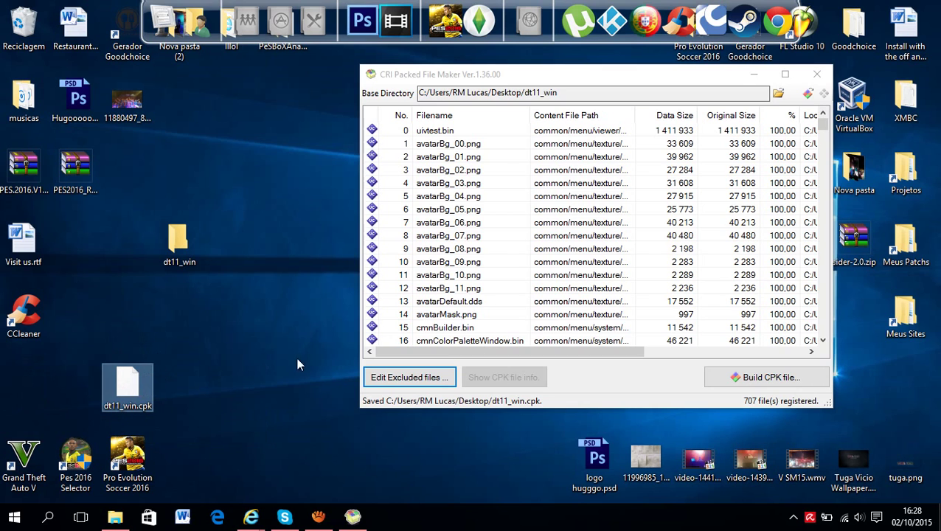
{"action": "left_click", "coordinate": [260, 379]}
{"action": "right_click", "coordinate": [124, 372]}
{"action": "left_click", "coordinate": [229, 364]}
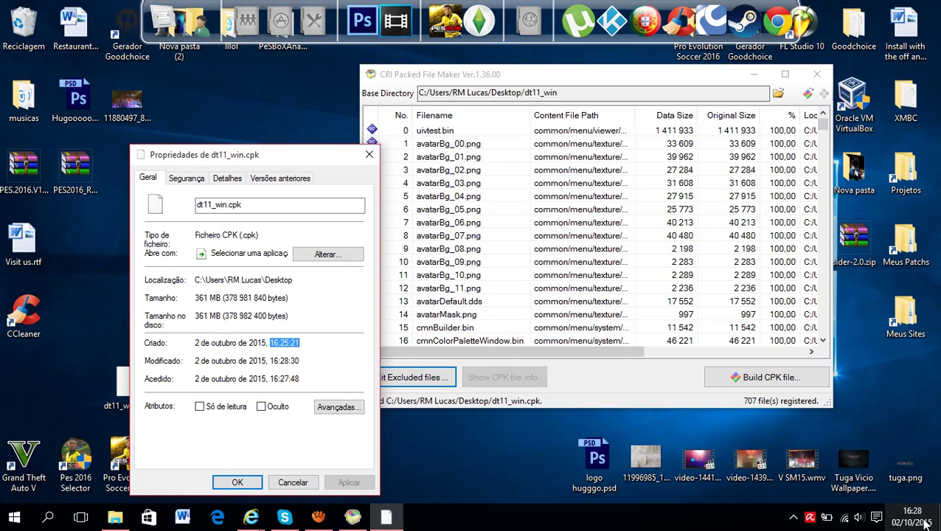
{"action": "left_click", "coordinate": [371, 156]}
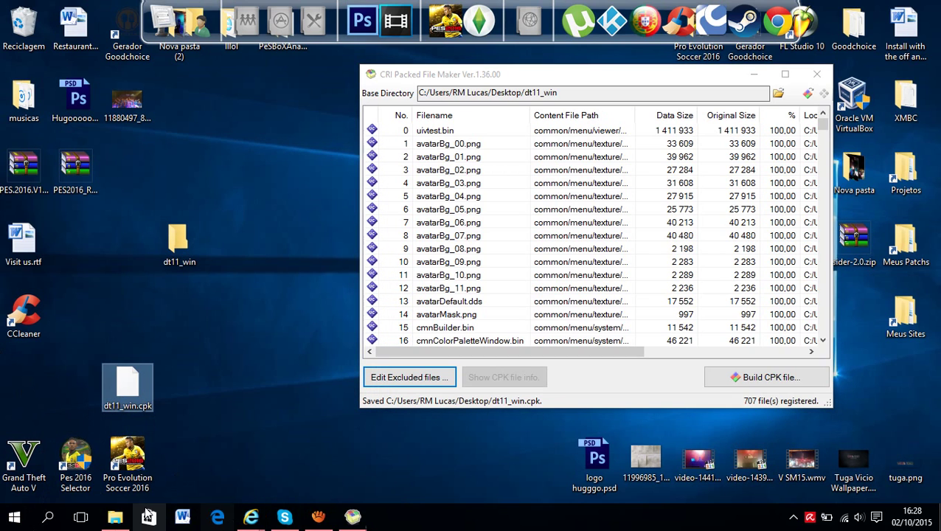
Move the rebuilt dt11_win.cpk from the desktop to the recycle bin and close the game's Data folder window
{"action": "left_click", "coordinate": [115, 516]}
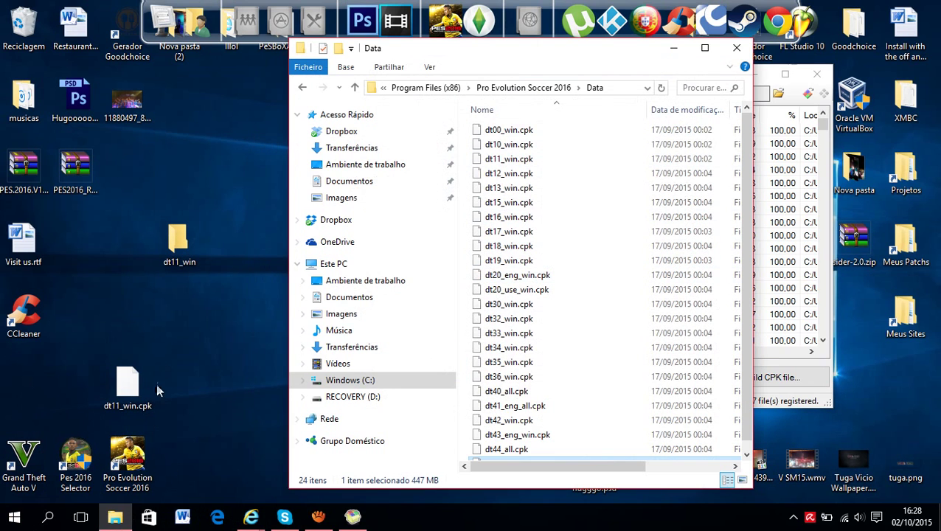
{"action": "left_click_drag", "start_coordinate": [128, 383], "coordinate": [24, 26]}
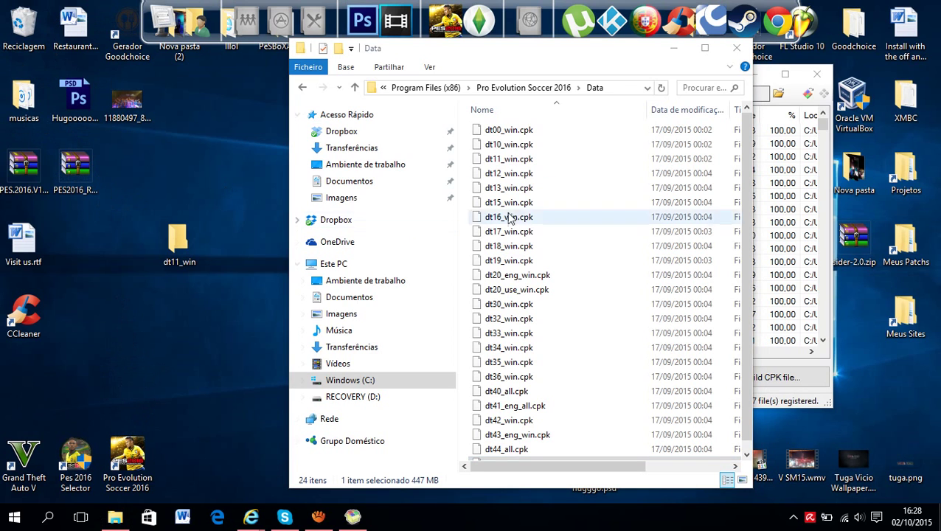
{"action": "left_click", "coordinate": [735, 48]}
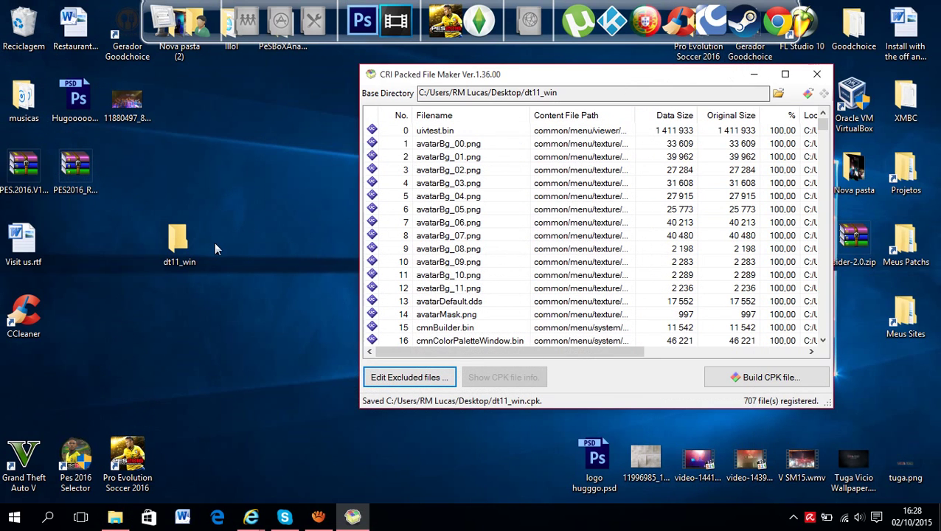
Delete every folder except saveicon from dt11_win's common\menu folder and cancel the interrupted deletions of mode and fade
{"action": "double_click", "coordinate": [198, 241]}
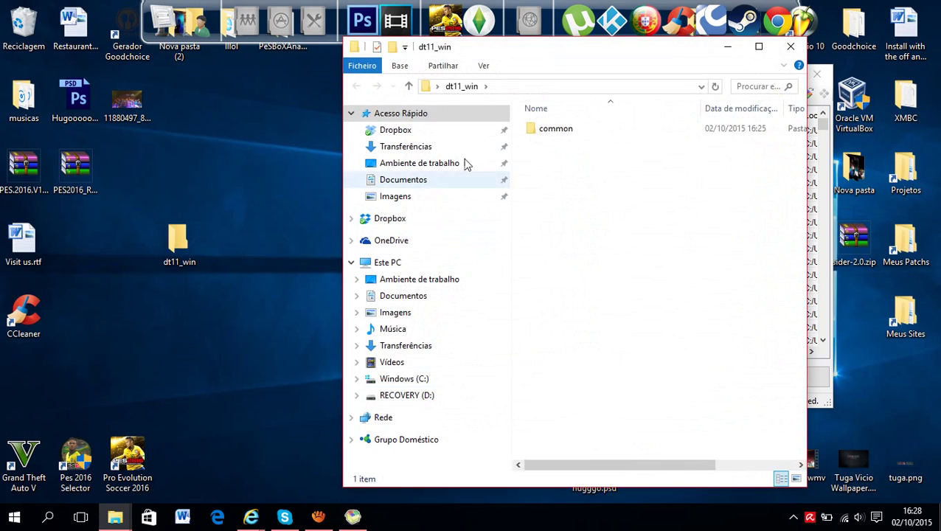
{"action": "double_click", "coordinate": [557, 133]}
{"action": "double_click", "coordinate": [556, 132]}
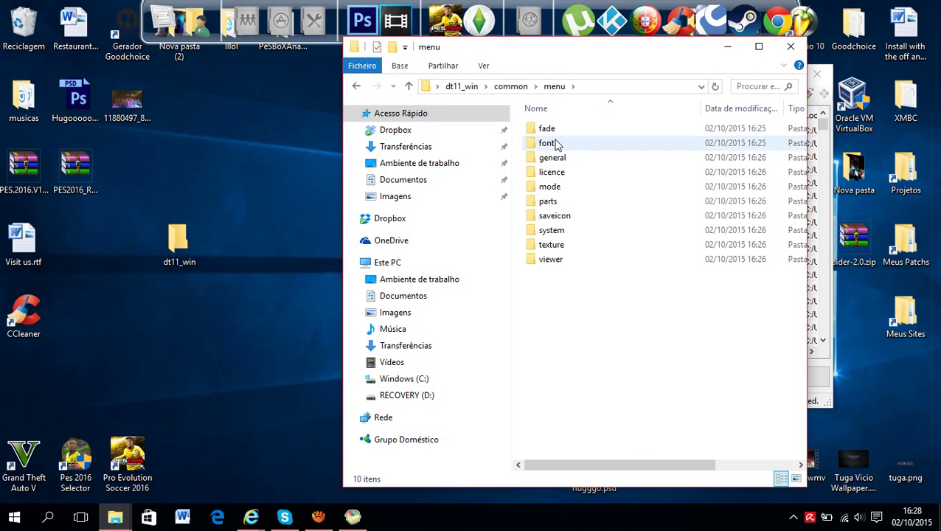
{"action": "key", "text": "ctrl+a"}
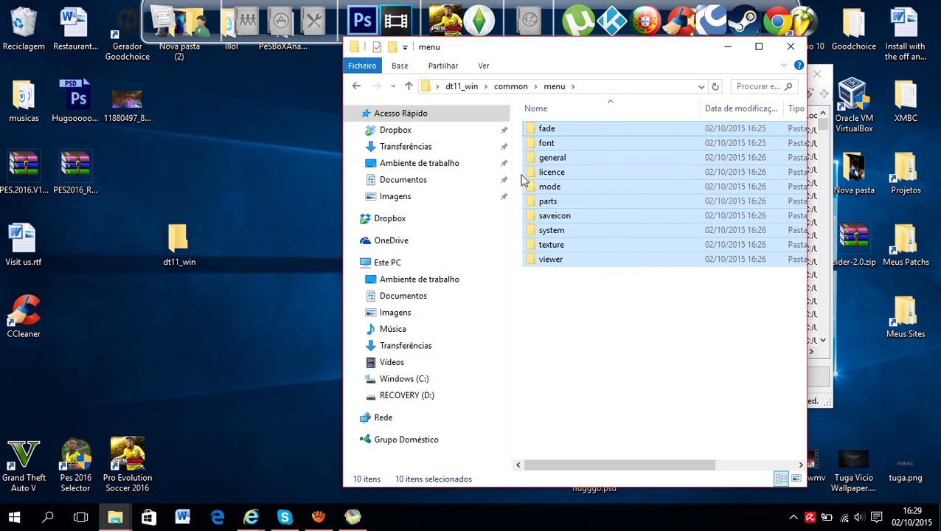
{"action": "left_click", "coordinate": [585, 214]}
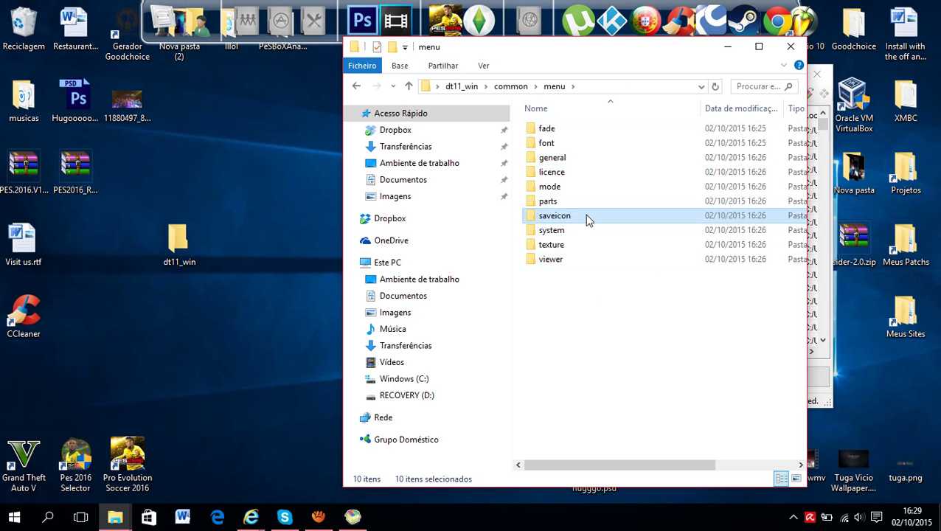
{"action": "left_click_drag", "start_coordinate": [575, 340], "coordinate": [590, 118]}
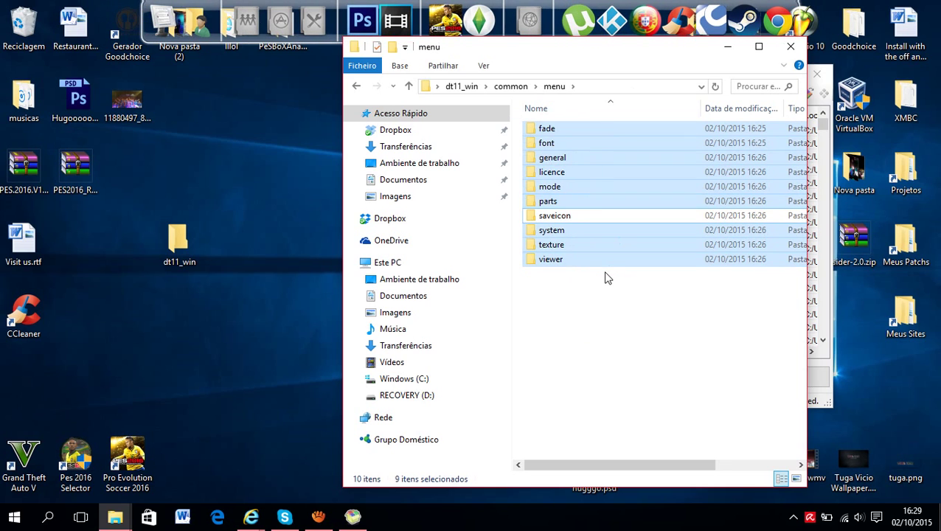
{"action": "key", "text": "Delete"}
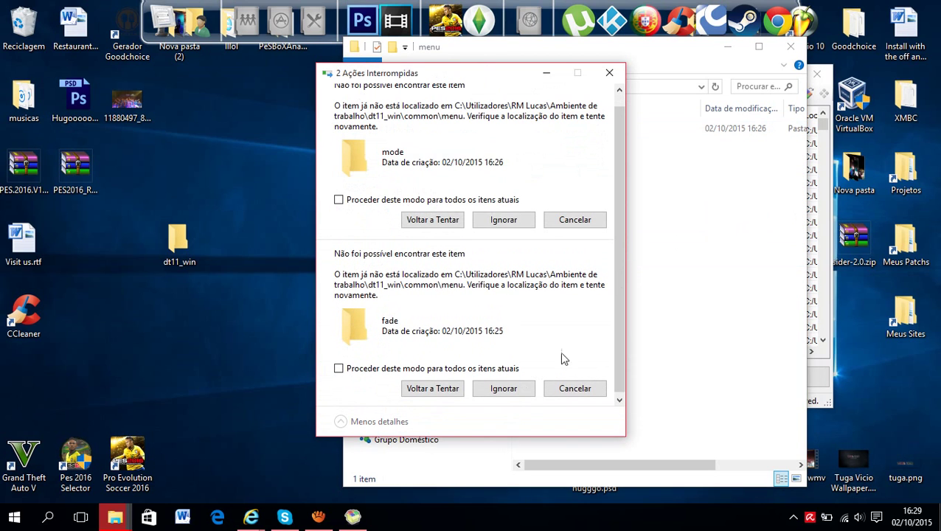
{"action": "left_click", "coordinate": [609, 74]}
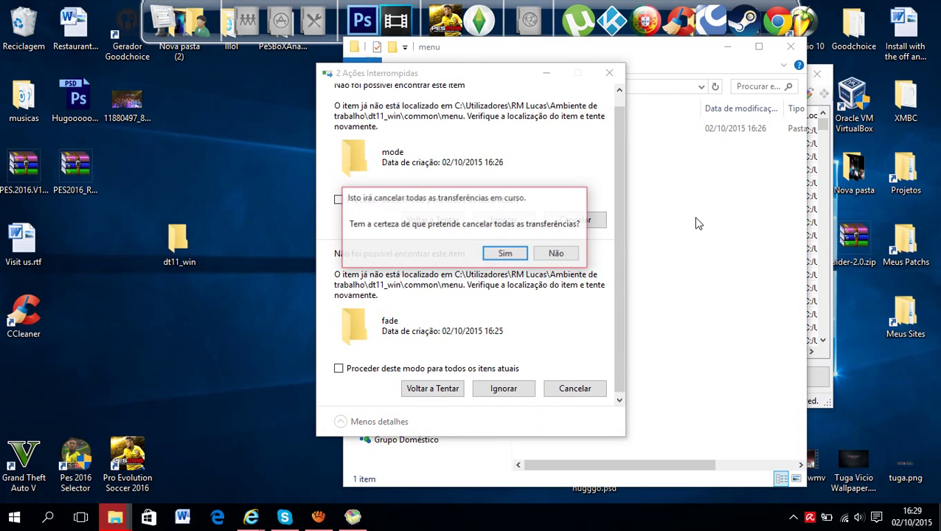
{"action": "left_click", "coordinate": [556, 255]}
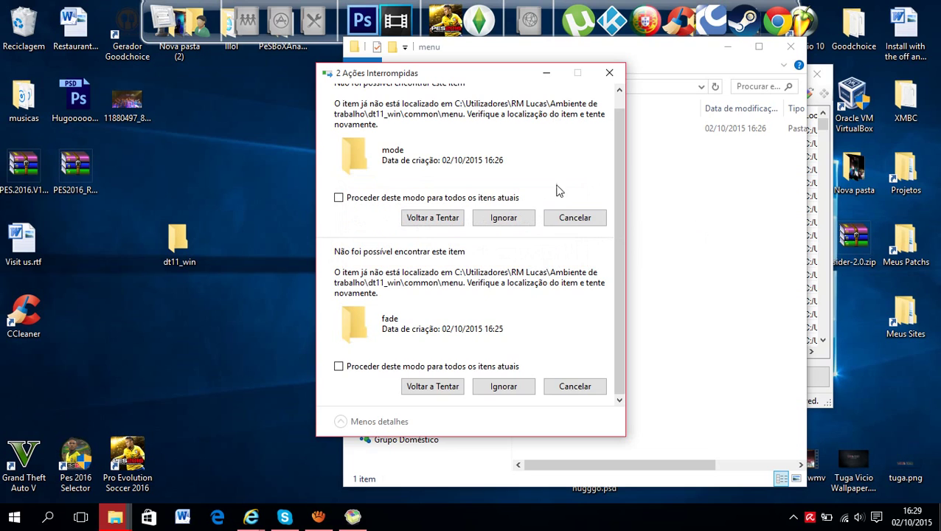
{"action": "scroll", "coordinate": [557, 190], "scroll_direction": "up", "scroll_amount": 1}
{"action": "left_click", "coordinate": [571, 233]}
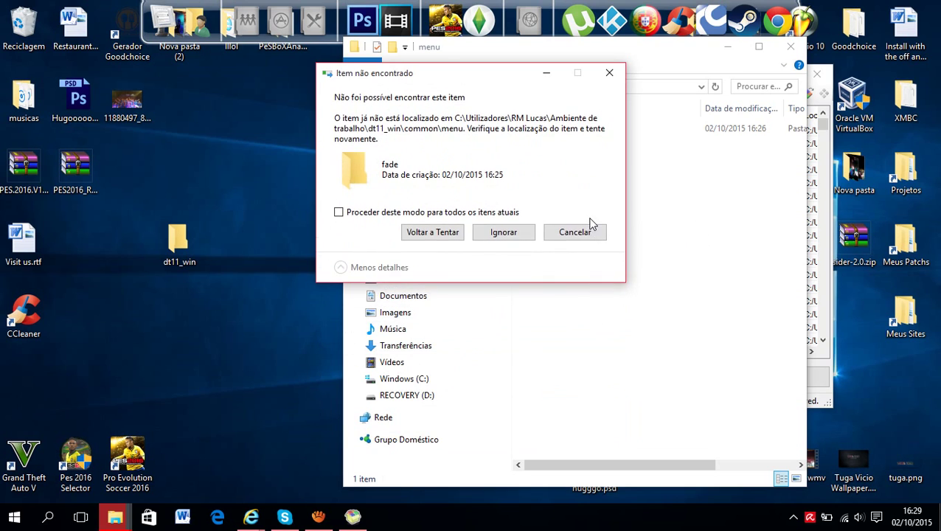
{"action": "left_click", "coordinate": [594, 232]}
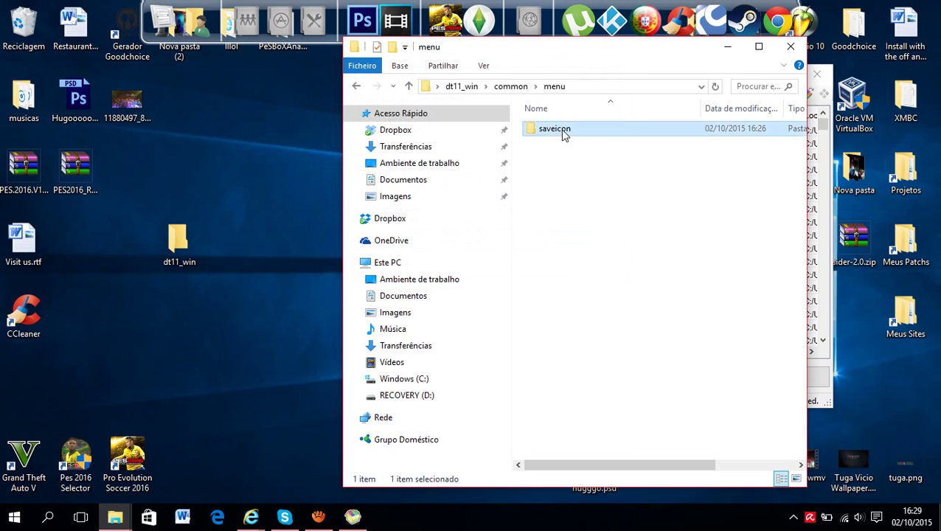
Inside saveicon, delete the folder beside pes, and remove every image in pes except saveicon_pes_02.png
{"action": "double_click", "coordinate": [562, 131]}
{"action": "left_click_drag", "start_coordinate": [576, 194], "coordinate": [544, 144]}
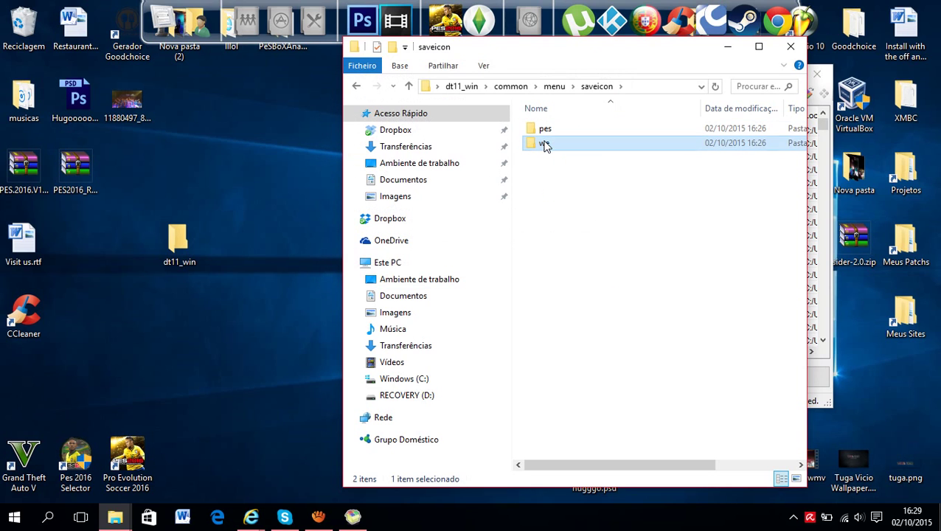
{"action": "key", "text": "Delete"}
{"action": "double_click", "coordinate": [546, 130]}
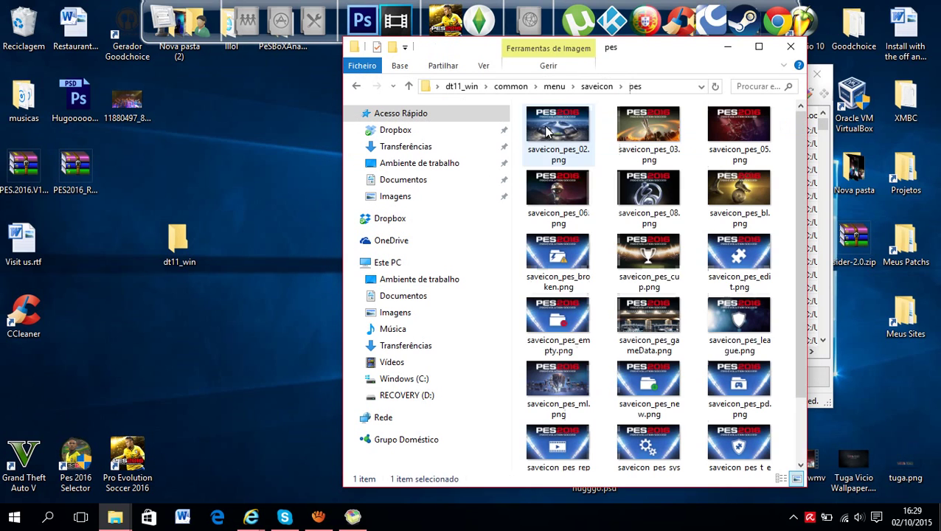
{"action": "left_click", "coordinate": [549, 118]}
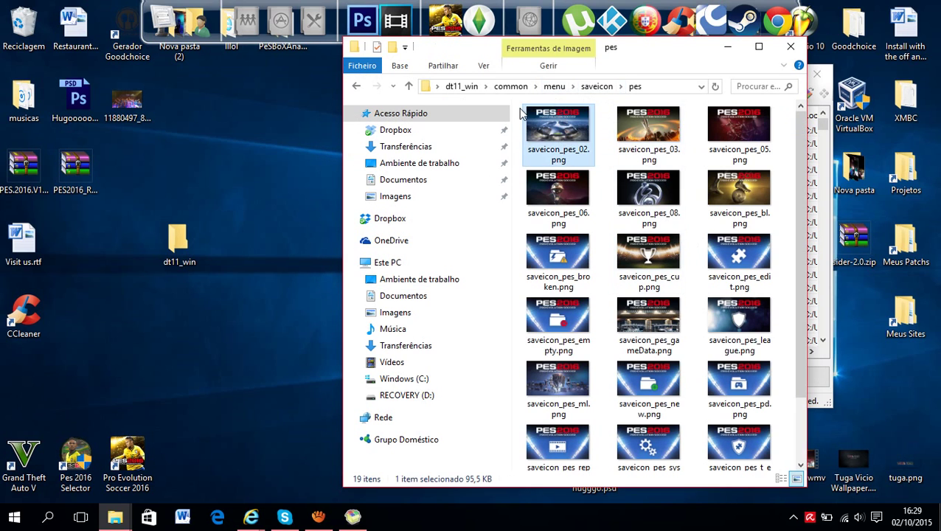
{"action": "left_click_drag", "start_coordinate": [520, 112], "coordinate": [782, 476]}
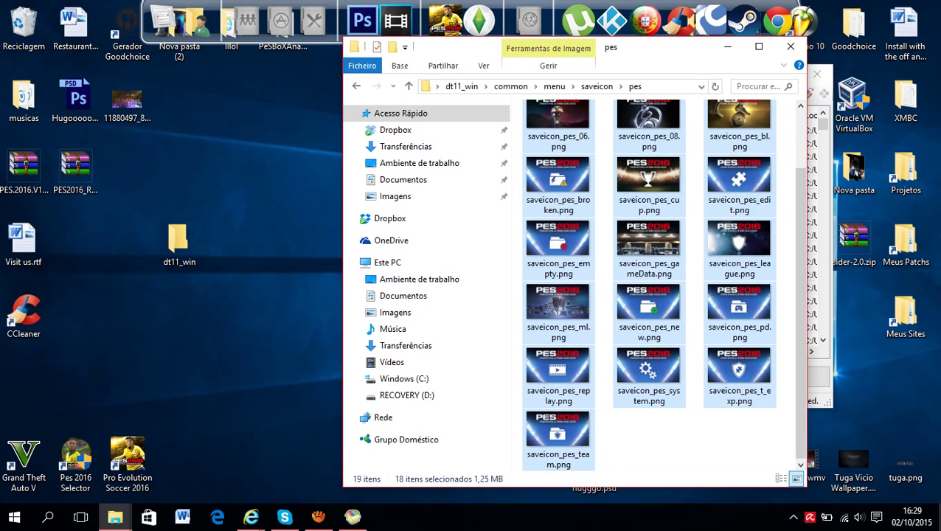
{"action": "key", "text": "Delete"}
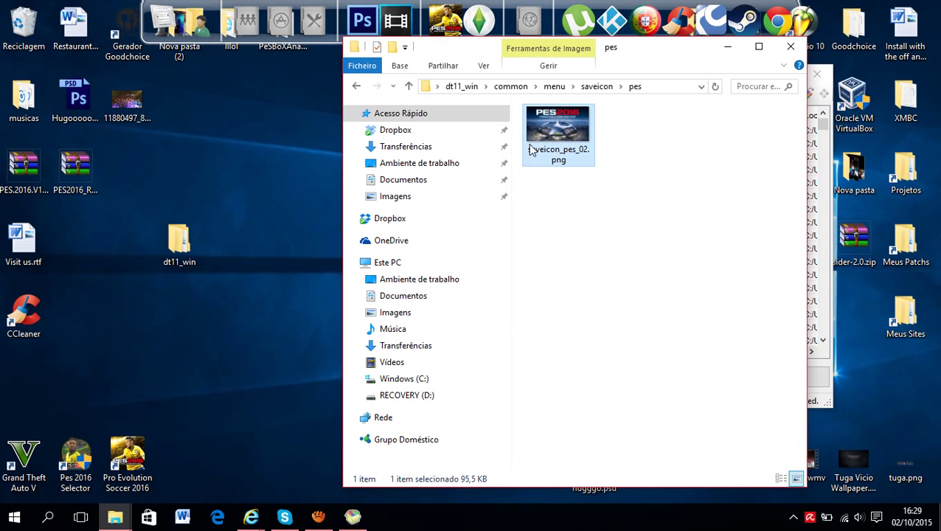
Examine the full path of the pes folder, then close the folder window
{"action": "left_click", "coordinate": [658, 87]}
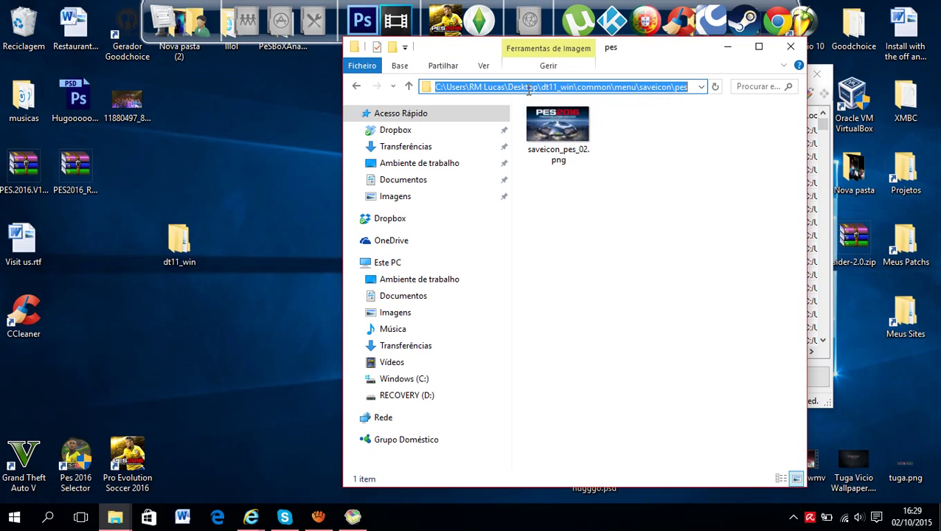
{"action": "left_click_drag", "start_coordinate": [546, 87], "coordinate": [766, 132]}
{"action": "left_click", "coordinate": [729, 195]}
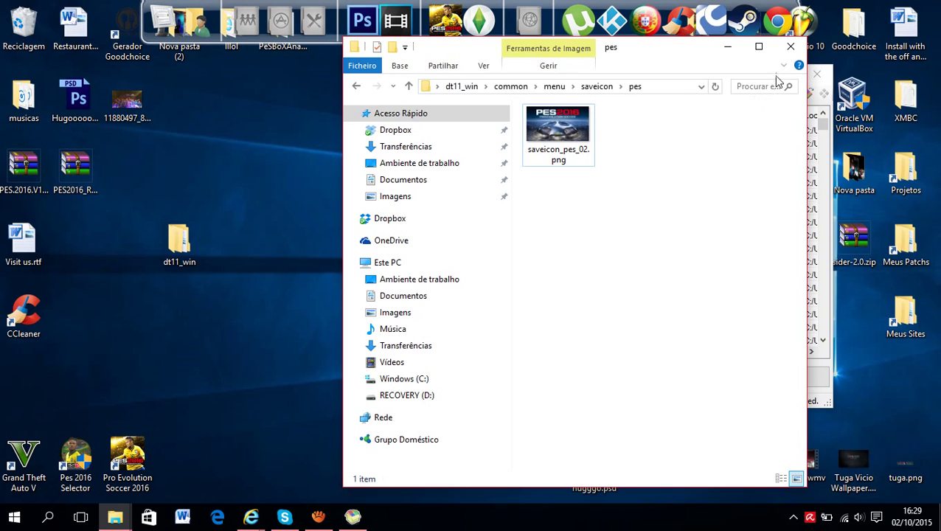
{"action": "left_click", "coordinate": [790, 46]}
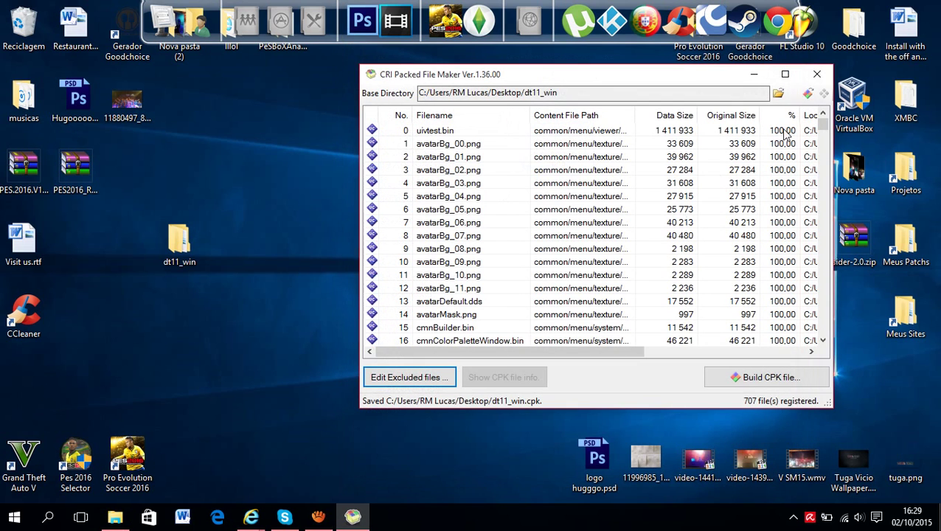
Restart CRI Packed File Maker and load the trimmed desktop folder dt11_win as its base directory
{"action": "left_click", "coordinate": [812, 72]}
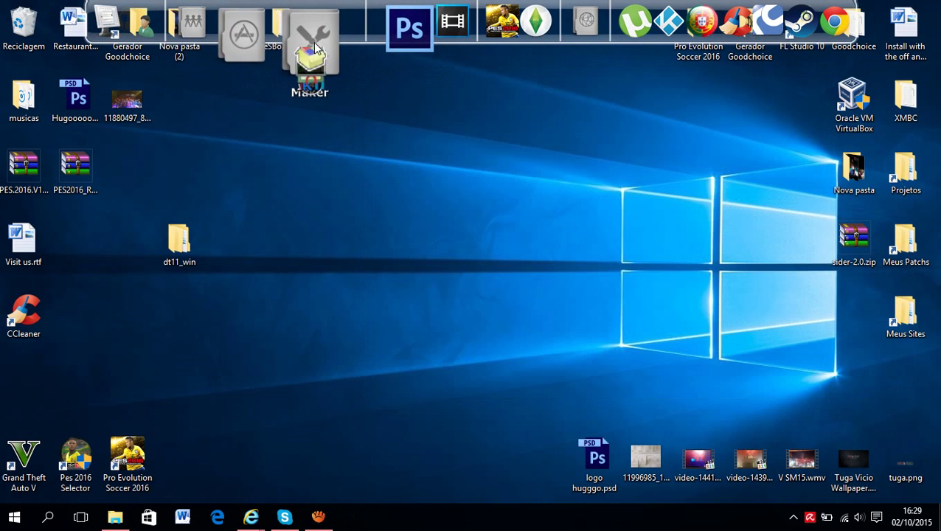
{"action": "left_click", "coordinate": [309, 59]}
{"action": "left_click", "coordinate": [317, 110]}
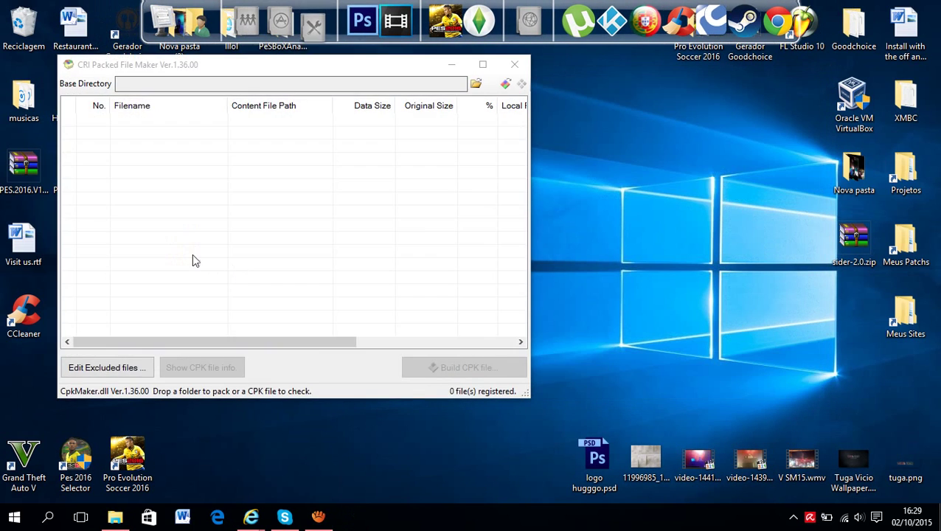
{"action": "left_click_drag", "start_coordinate": [237, 68], "coordinate": [415, 95]}
{"action": "left_click_drag", "start_coordinate": [180, 250], "coordinate": [541, 273]}
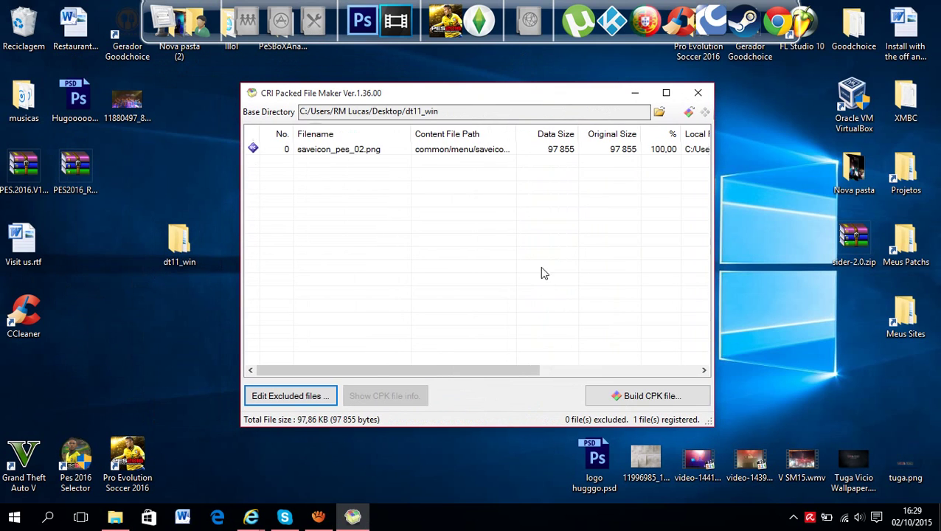
Build dt11_win.cpk on the desktop in Filename mode, uncompressed, with a data alignment of 2048, and set the file apart from the other icons
{"action": "left_click", "coordinate": [636, 395]}
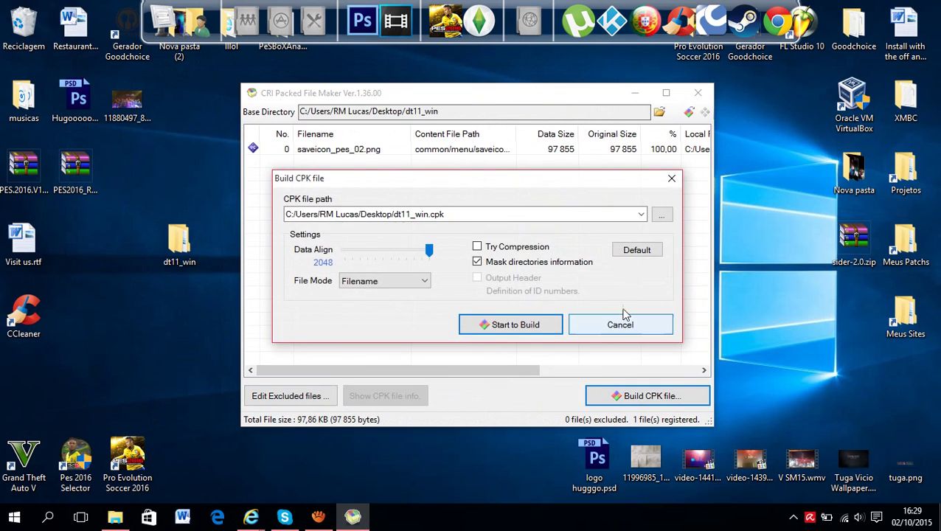
{"action": "left_click", "coordinate": [526, 325]}
{"action": "left_click", "coordinate": [583, 338]}
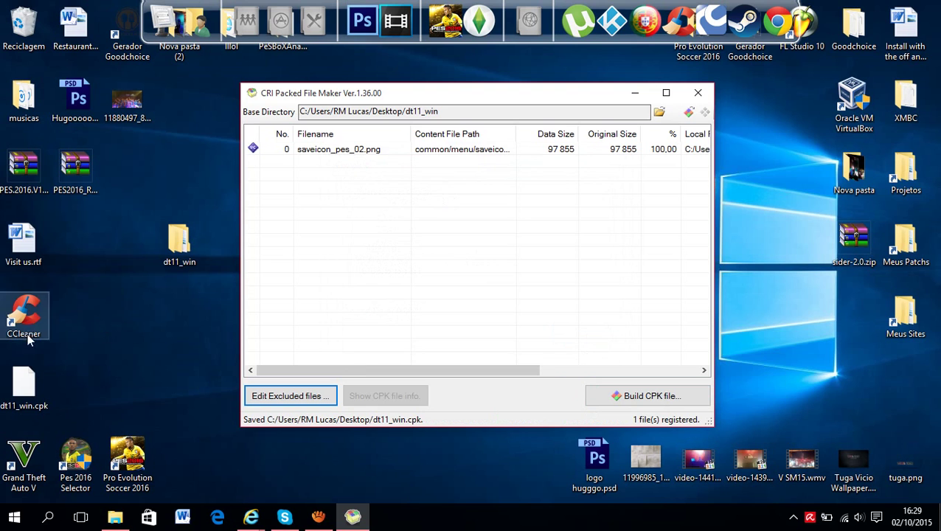
{"action": "left_click_drag", "start_coordinate": [41, 377], "coordinate": [145, 380]}
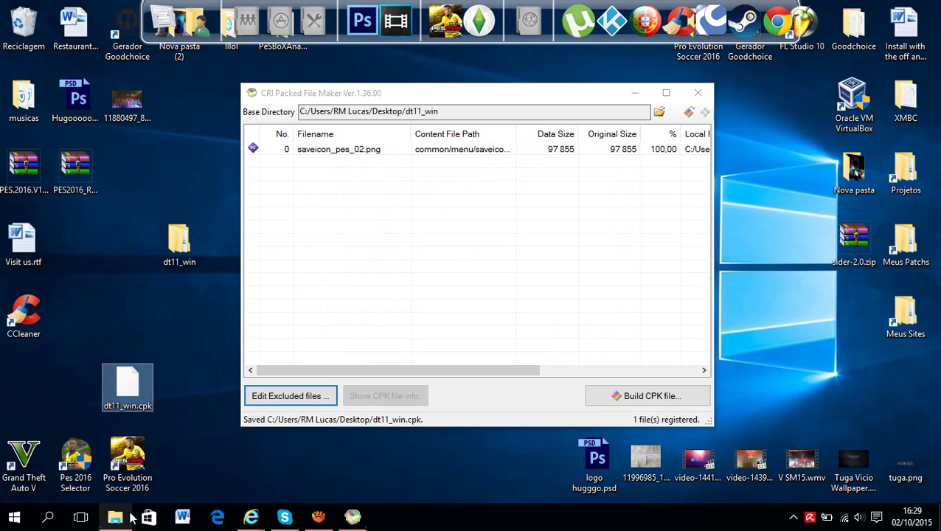
Compare the size of the original dt11_win.cpk in the game's Data folder with that of the rebuilt desktop file
{"action": "left_click", "coordinate": [115, 517]}
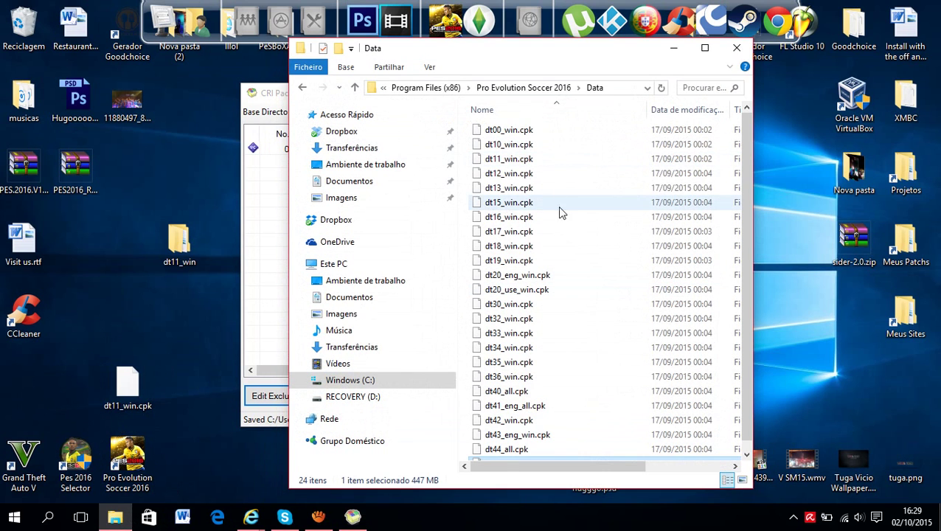
{"action": "left_click", "coordinate": [515, 159]}
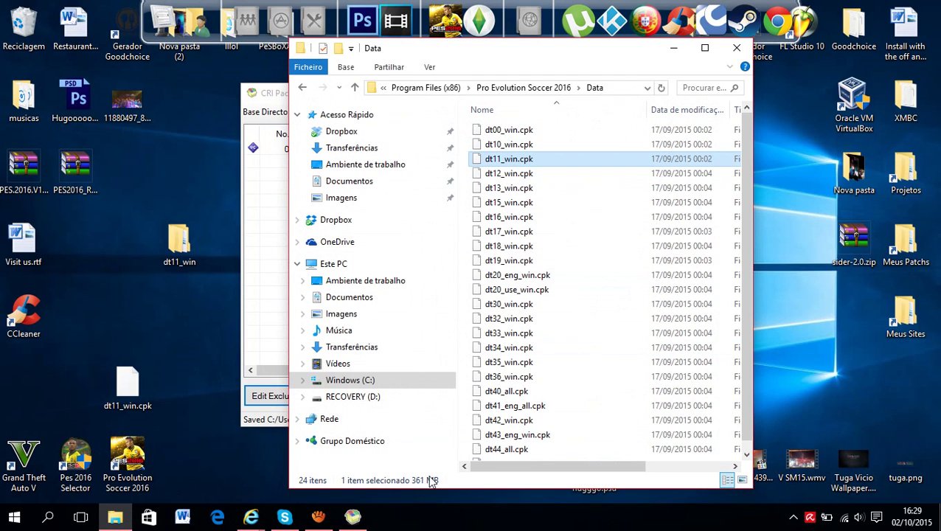
{"action": "right_click", "coordinate": [132, 378]}
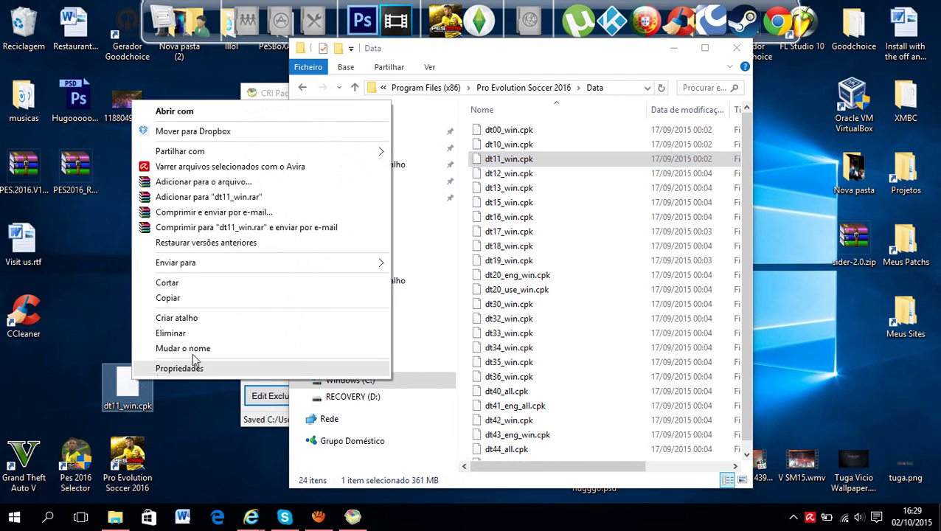
{"action": "left_click", "coordinate": [195, 368]}
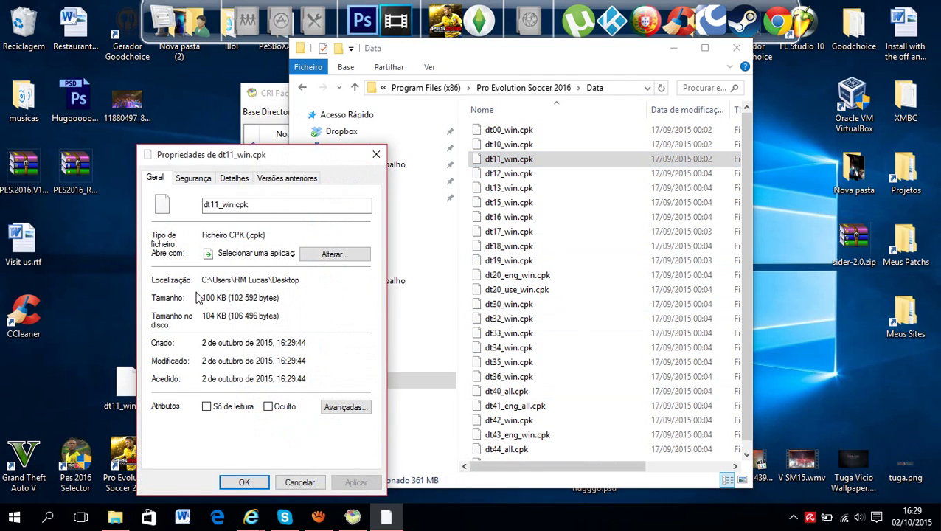
{"action": "left_click", "coordinate": [367, 157]}
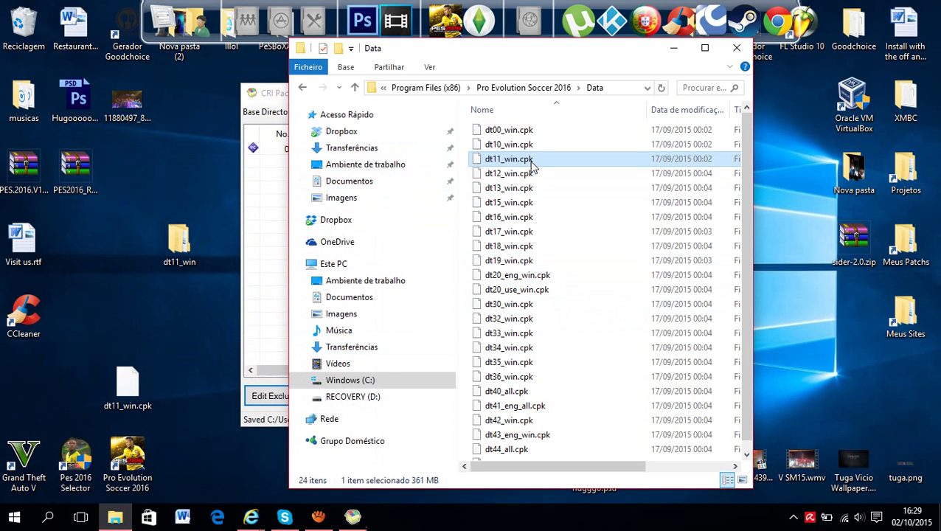
Move the rebuilt dt11_win.cpk from the desktop into the Pro Evolution Soccer 2016 download folder, granting administrator permission
{"action": "left_click", "coordinate": [303, 87]}
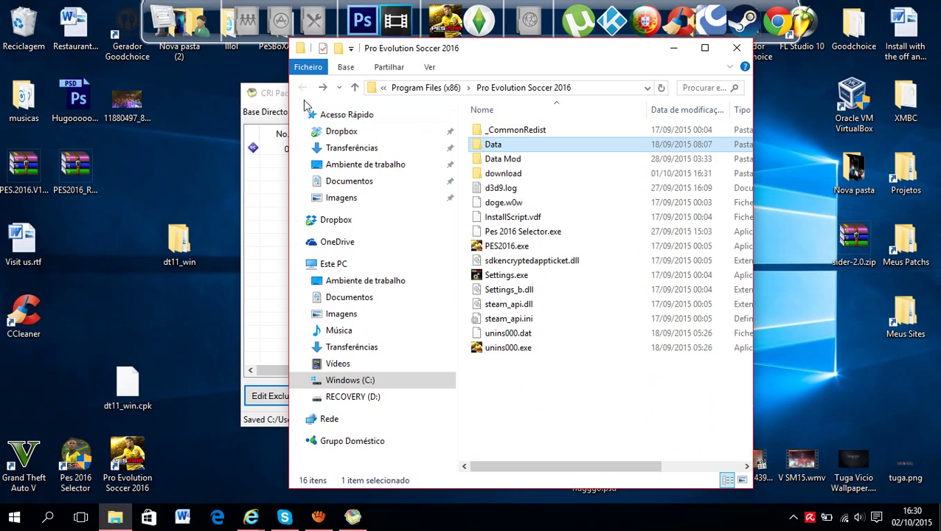
{"action": "left_click", "coordinate": [127, 385]}
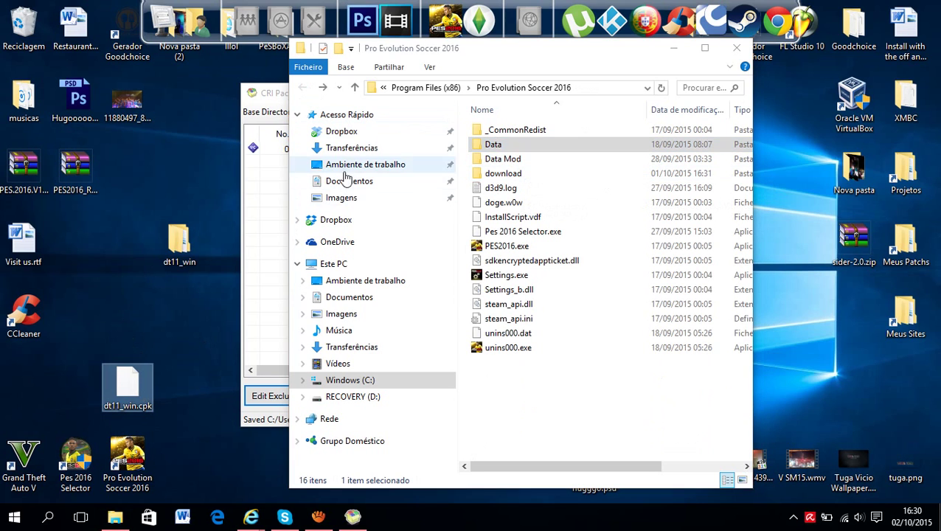
{"action": "double_click", "coordinate": [534, 181]}
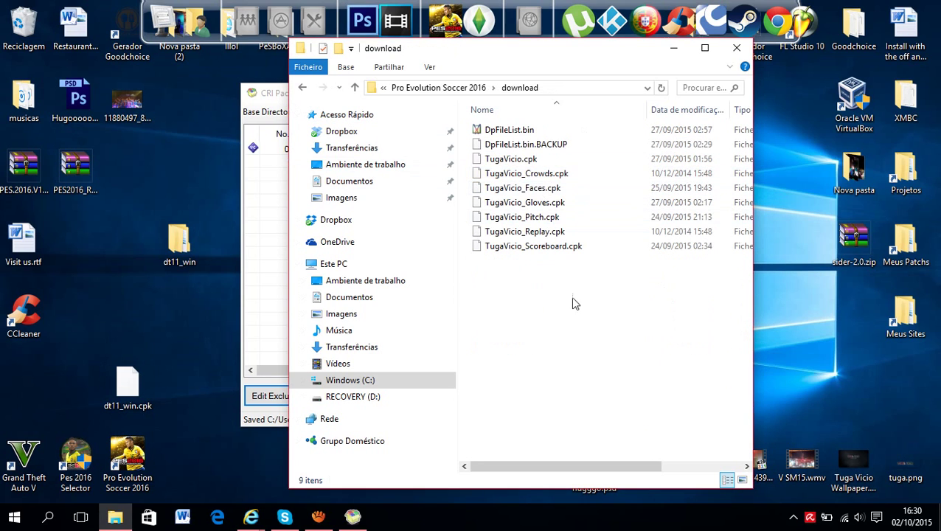
{"action": "left_click_drag", "start_coordinate": [127, 385], "coordinate": [539, 287]}
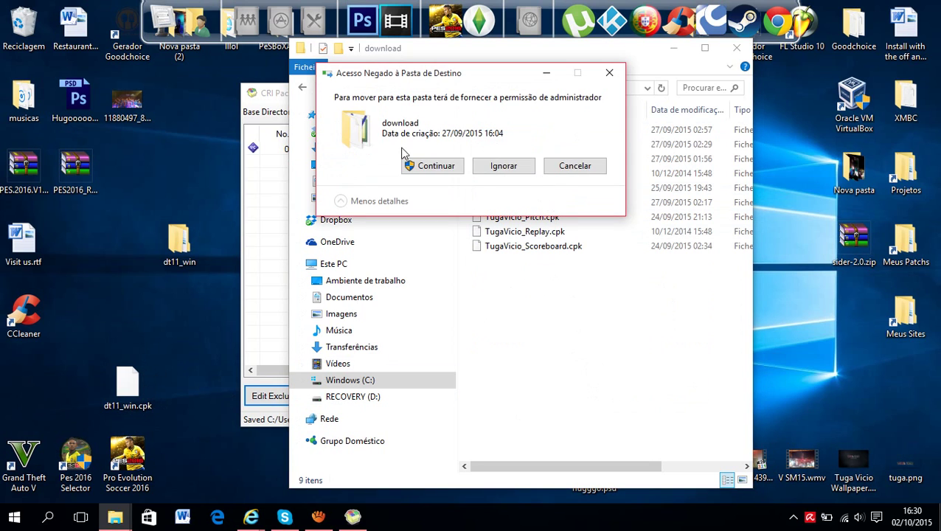
{"action": "left_click", "coordinate": [408, 159]}
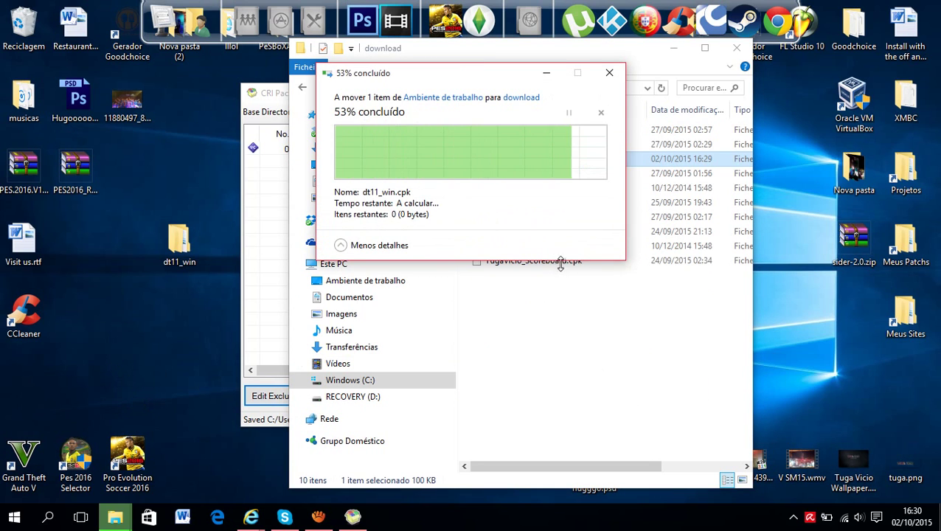
Rename dt11_win.cpk in the download folder to TugaVicio_Icon.cpk, granting administrator permission
{"action": "left_click", "coordinate": [489, 161]}
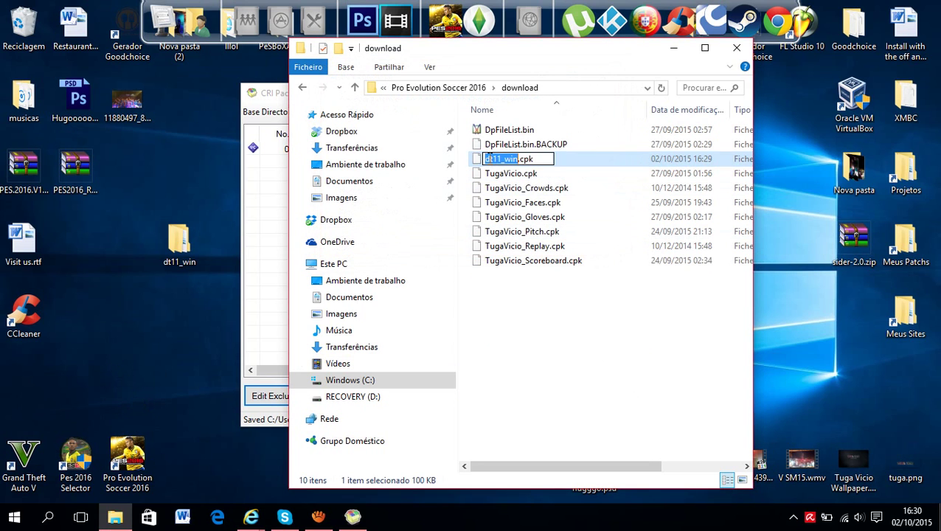
{"action": "type", "text": "TugaVicio"}
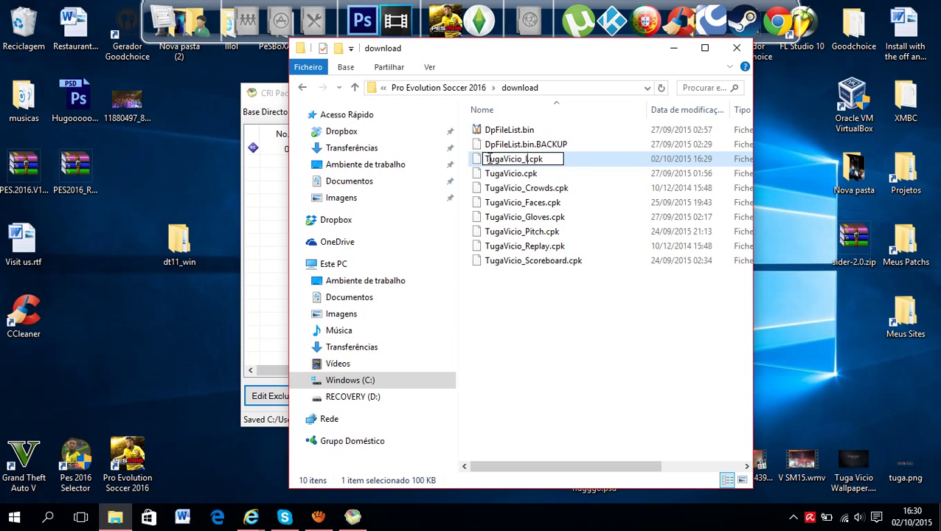
{"action": "left_click", "coordinate": [604, 315]}
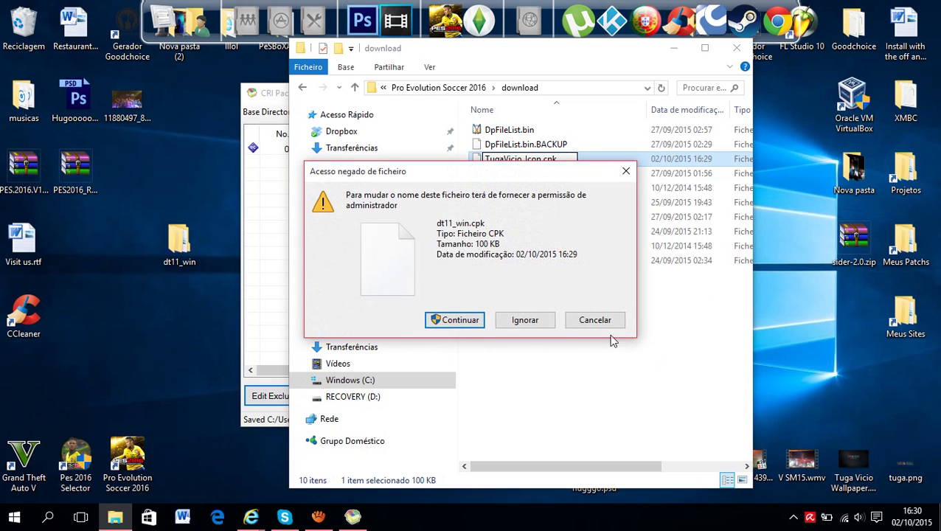
{"action": "left_click", "coordinate": [470, 322]}
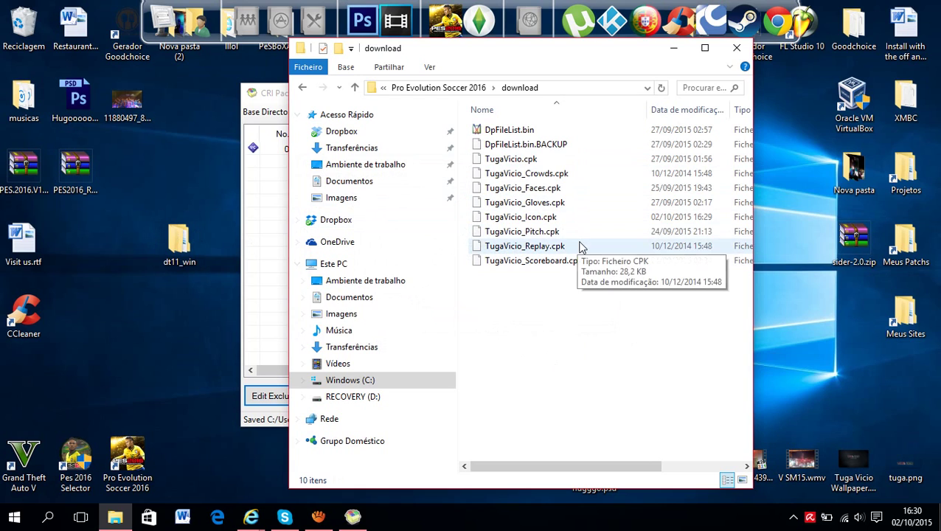
Delete TugaVicio_Icon.cpk from the Pro Evolution Soccer 2016 download folder
{"action": "left_click", "coordinate": [521, 219]}
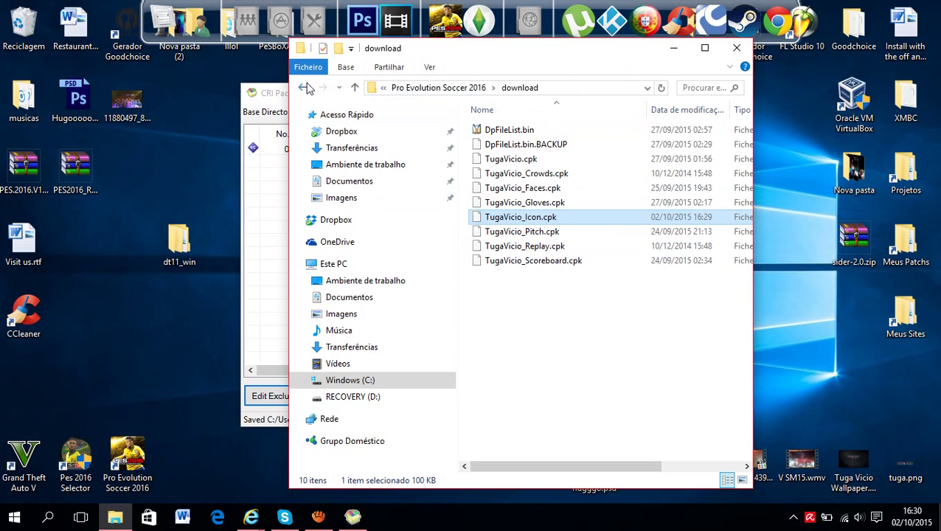
{"action": "left_click", "coordinate": [529, 130]}
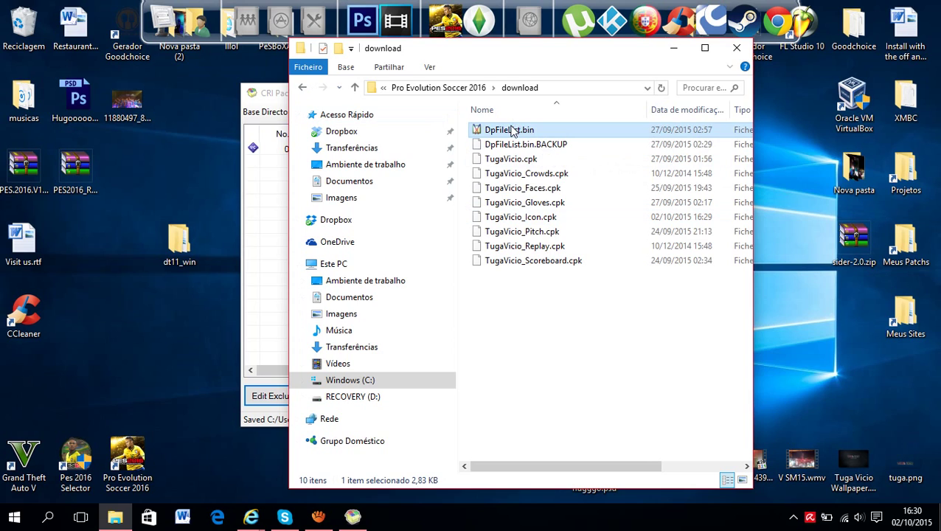
{"action": "left_click", "coordinate": [538, 232]}
{"action": "left_click", "coordinate": [542, 217]}
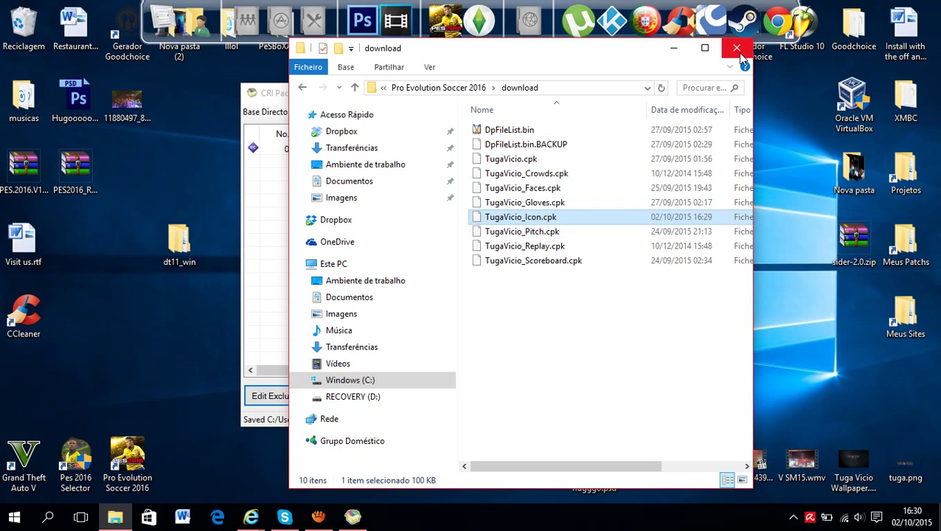
{"action": "key", "text": "Delete"}
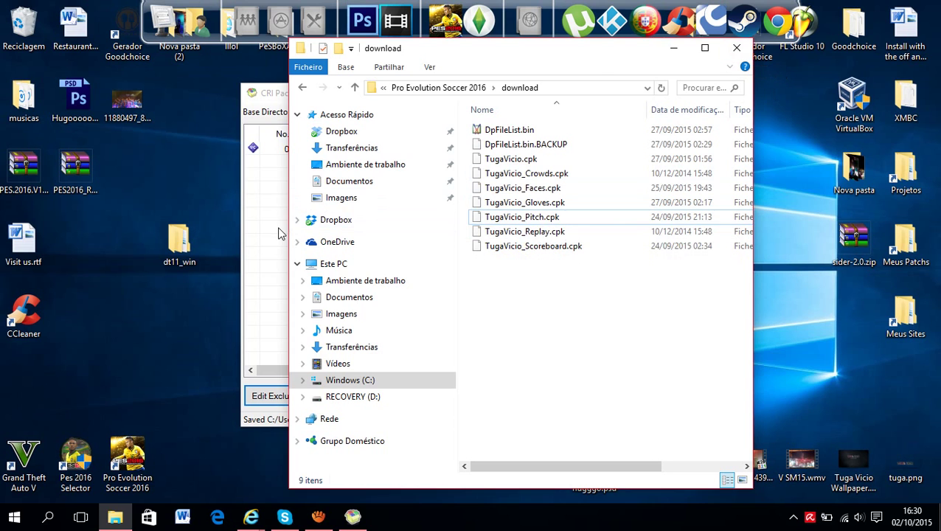
Close CRI Packed File Maker and switch to the aTube Catcher screen recorder
{"action": "key", "text": "alt+Tab"}
{"action": "left_click", "coordinate": [698, 93]}
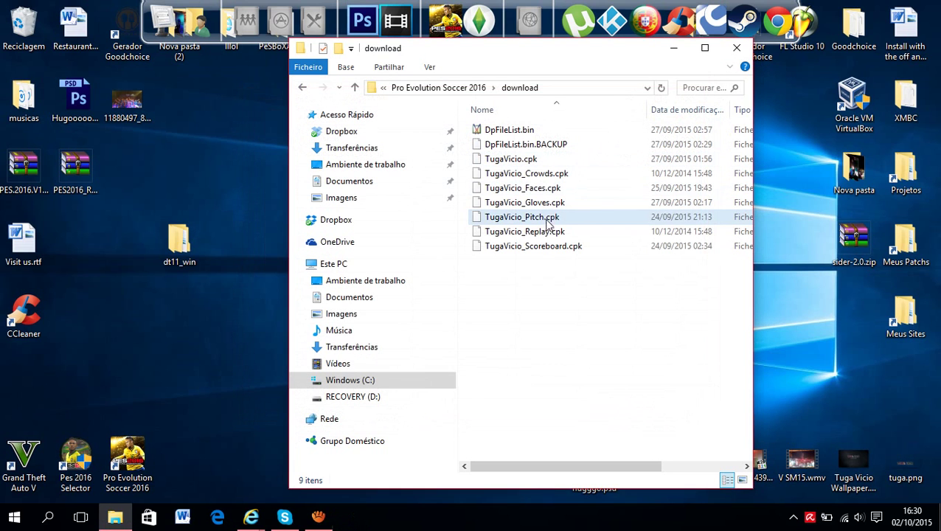
{"action": "left_click", "coordinate": [318, 517]}
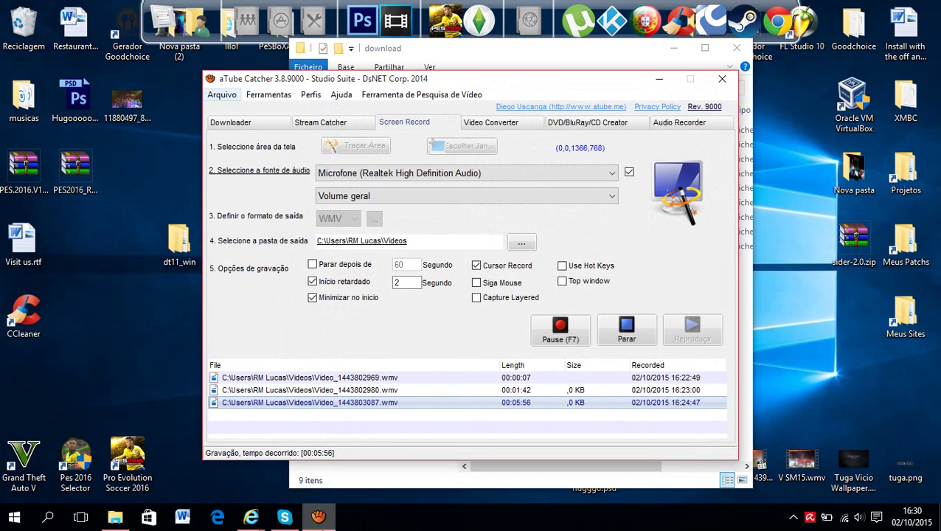